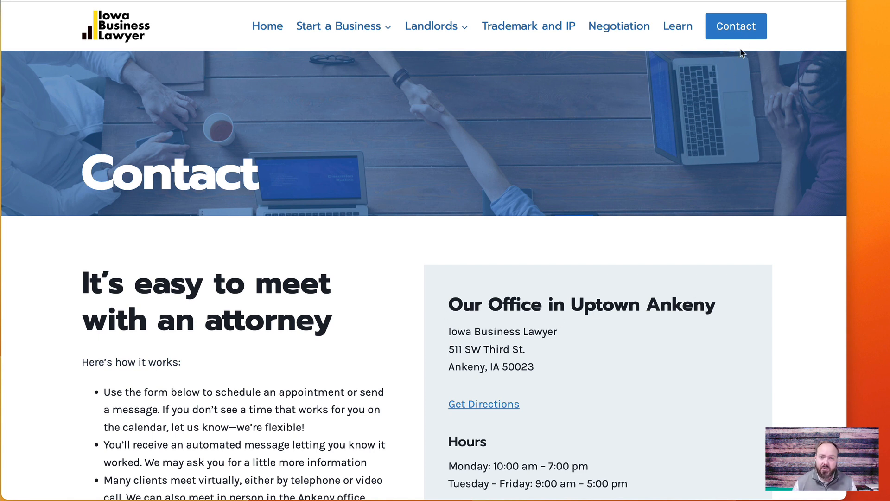
Step: Review the contact page's ways to connect, including the available client meeting times and the e-mail form
scroll(544, 165, down, 6)
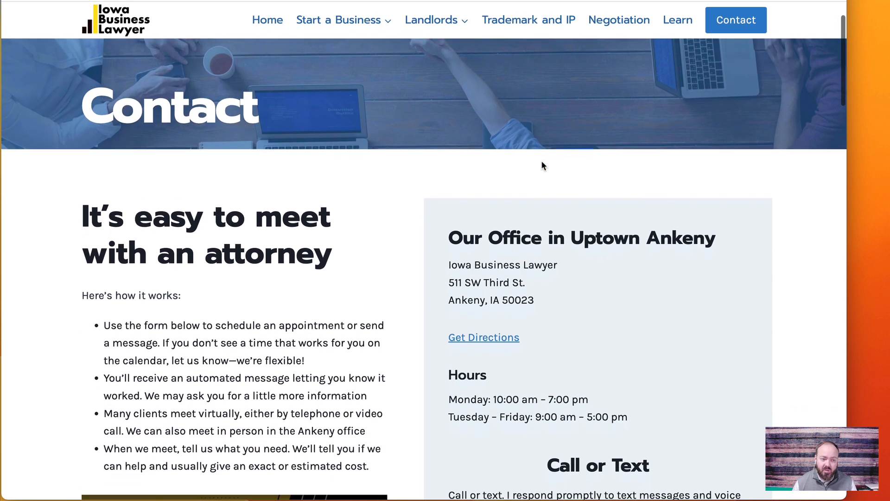
scroll(544, 165, down, 8)
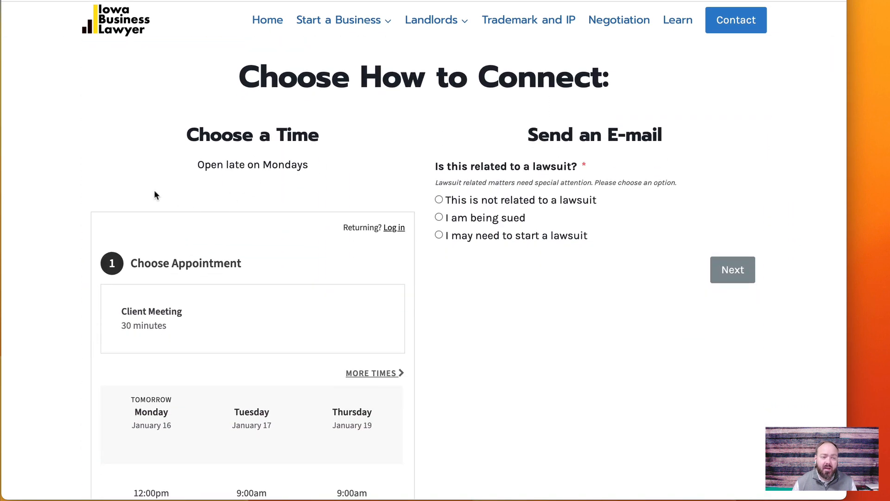
scroll(239, 295, down, 5)
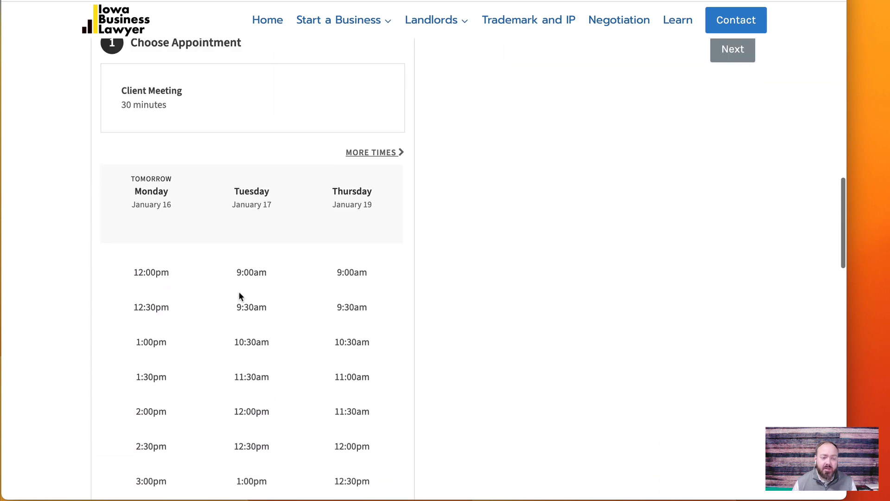
scroll(240, 295, up, 4)
scroll(239, 291, up, 3)
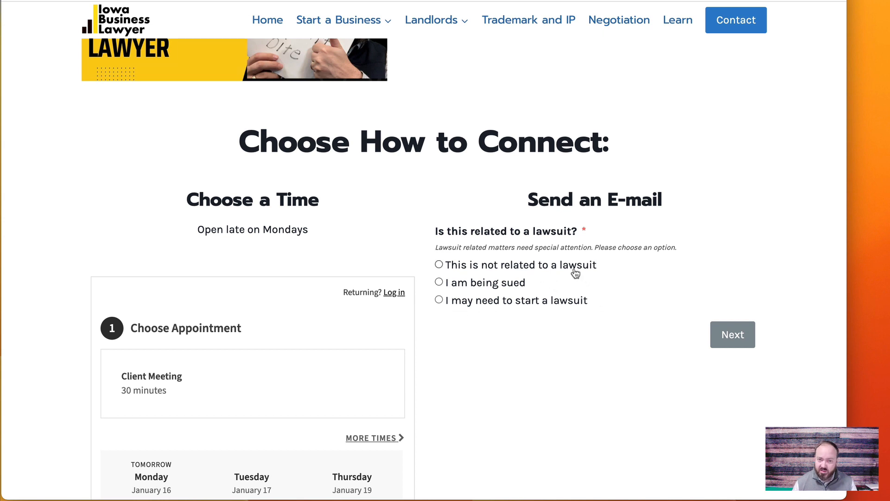
Step: Mark the e-mail inquiry as not related to a lawsuit and examine the contact form's fields
click(554, 269)
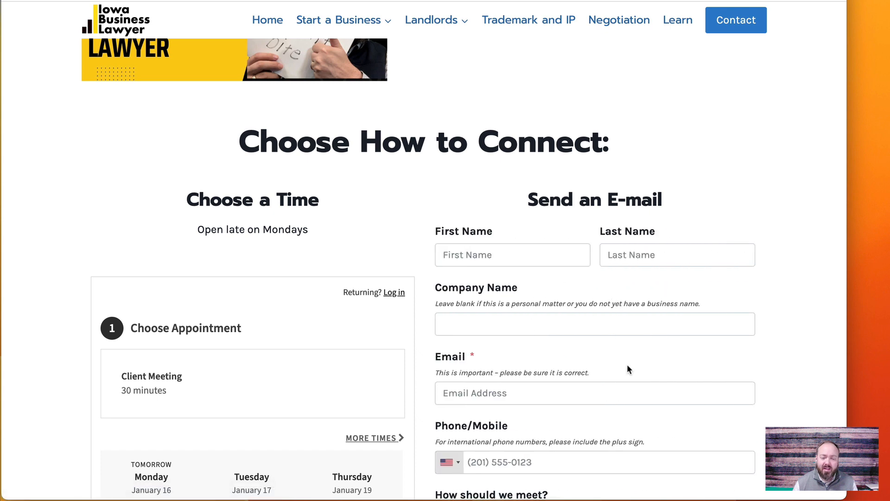
scroll(627, 376, down, 4)
scroll(627, 388, up, 3)
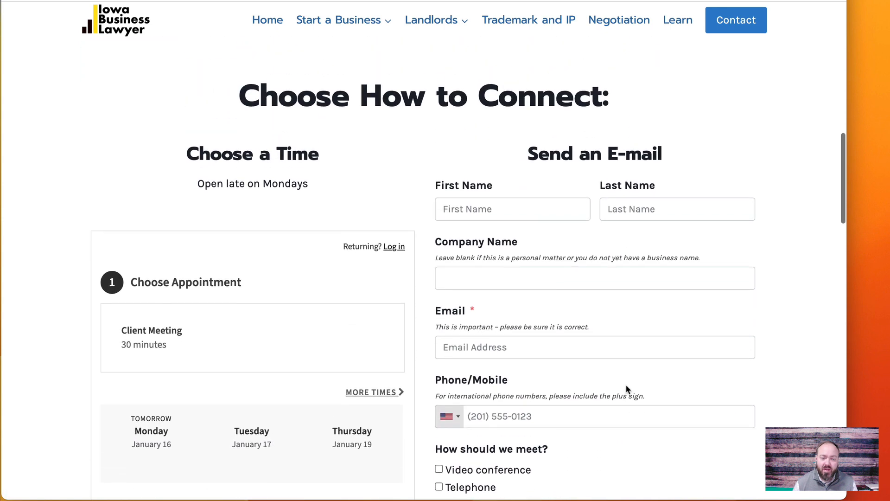
scroll(637, 252, up, 3)
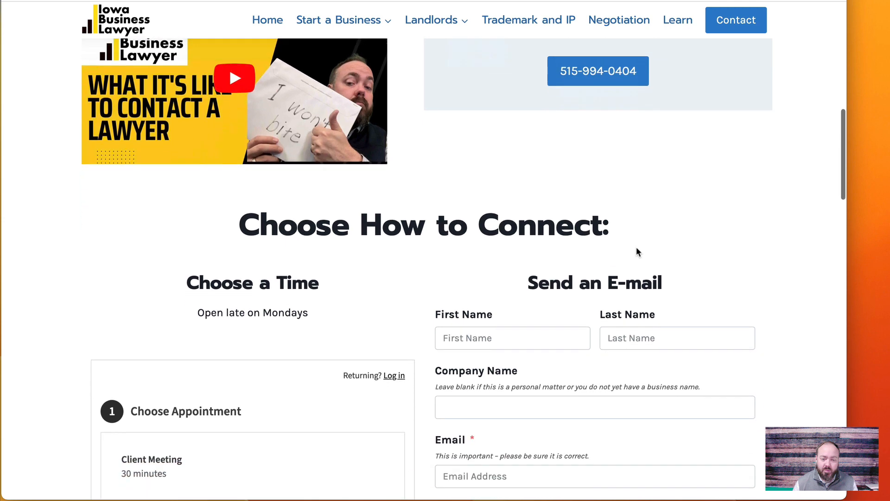
scroll(637, 249, down, 1)
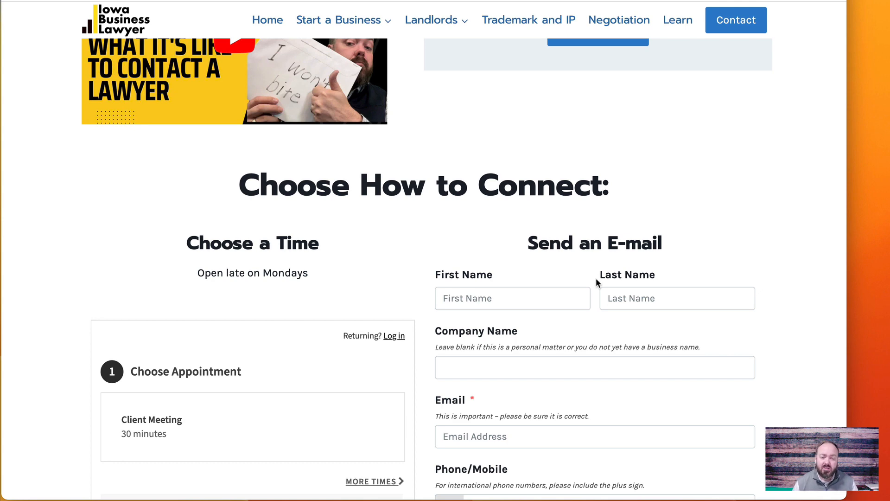
scroll(596, 277, down, 5)
scroll(596, 279, down, 6)
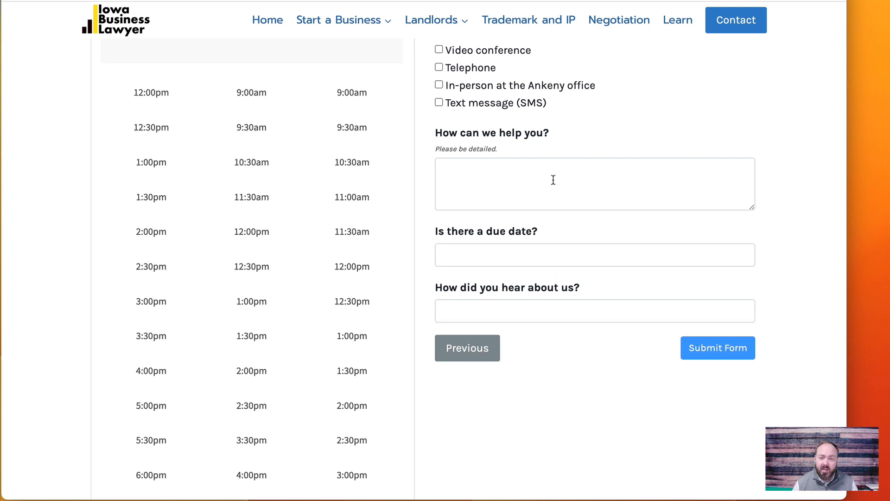
scroll(581, 152, up, 3)
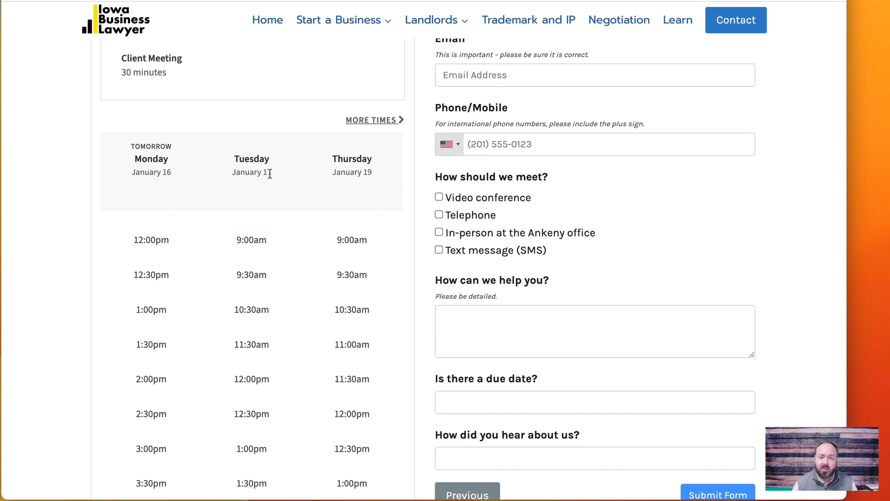
Step: Switch to ClickUp, open the contact form lead under New Lead, and expand its full description
key(super+Tab)
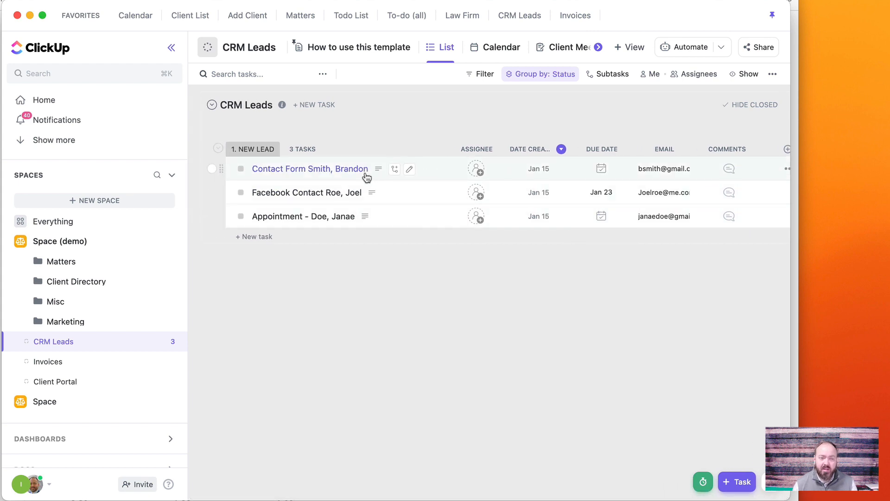
click(319, 169)
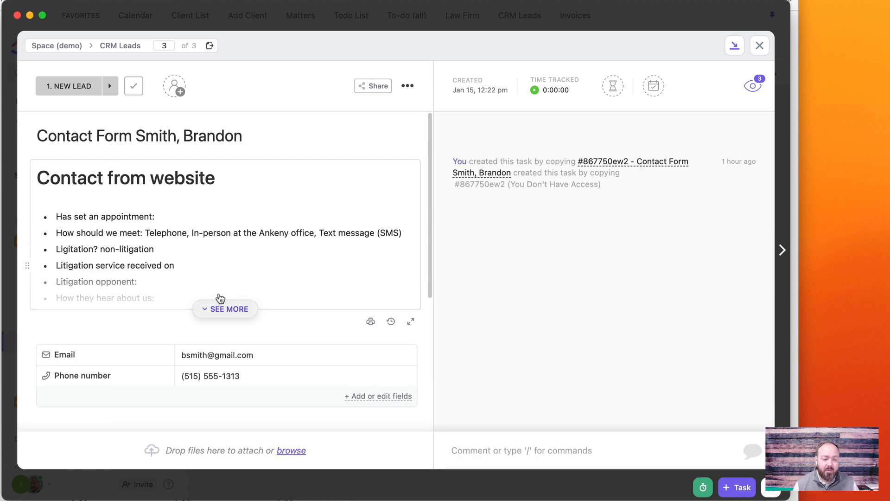
scroll(288, 301, down, 1)
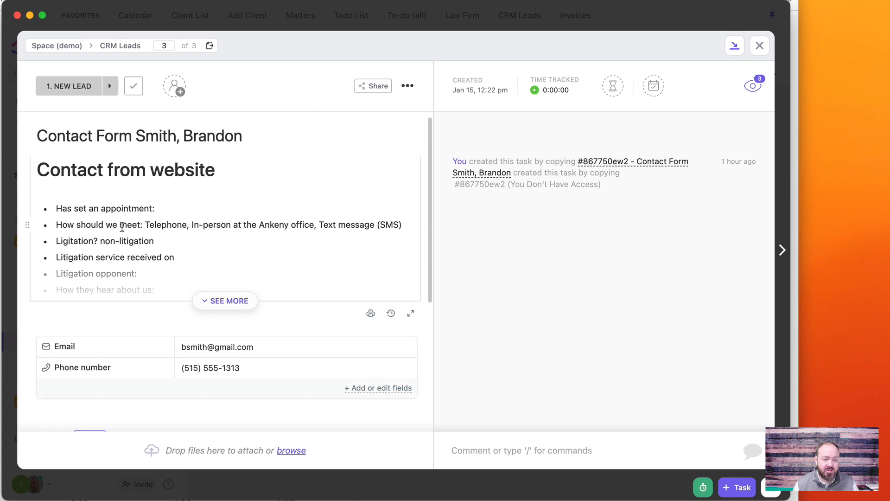
click(236, 306)
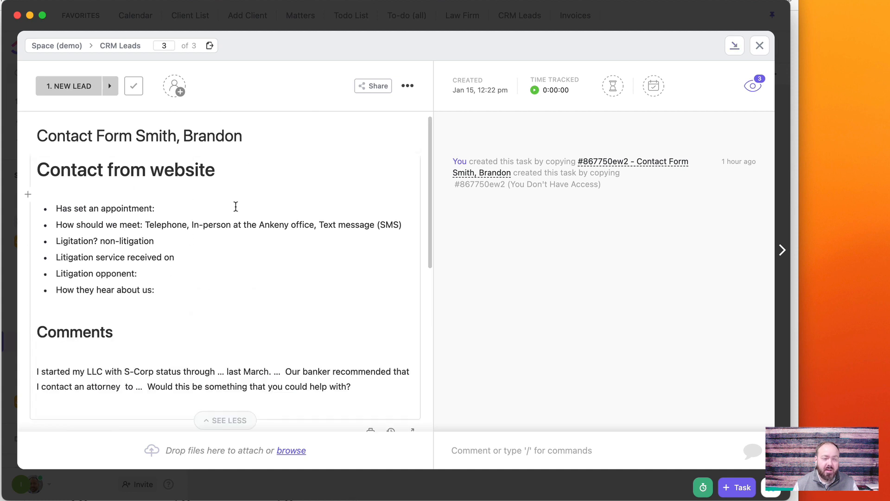
Step: Examine the lead's website answers, comments, email and phone fields, and subtask area
scroll(210, 256, down, 3)
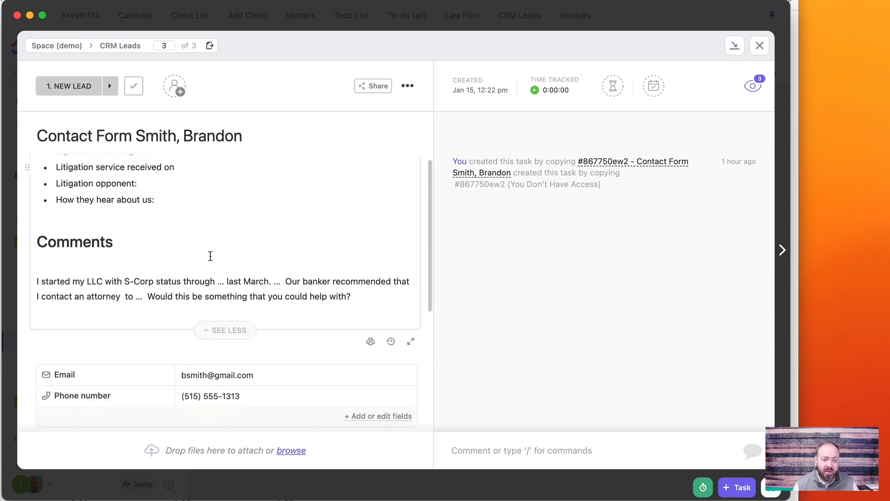
scroll(210, 256, up, 3)
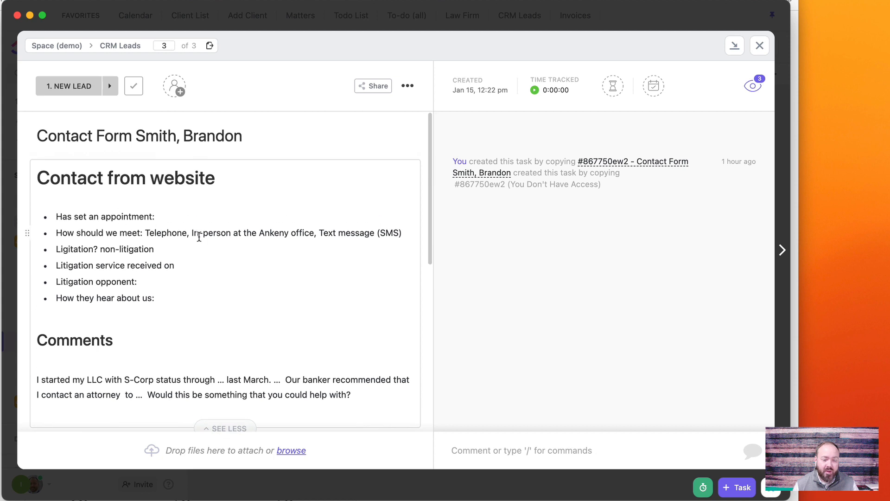
scroll(197, 283, down, 3)
scroll(197, 283, up, 3)
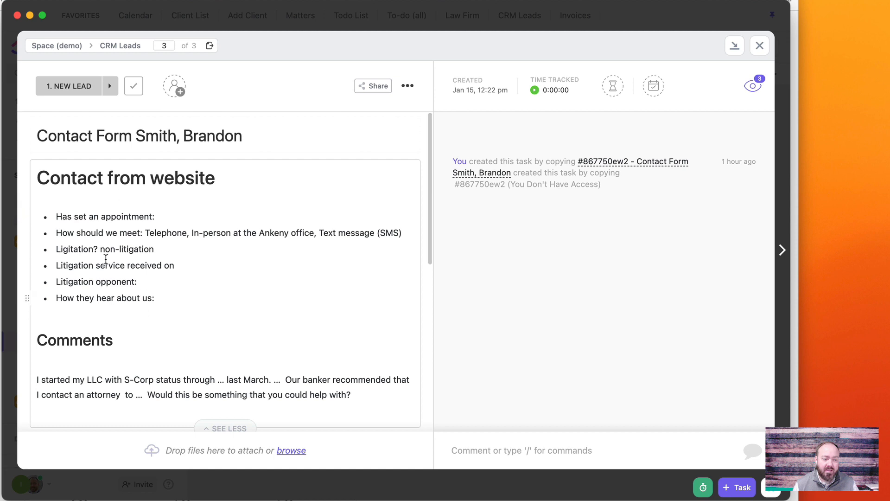
scroll(208, 270, down, 10)
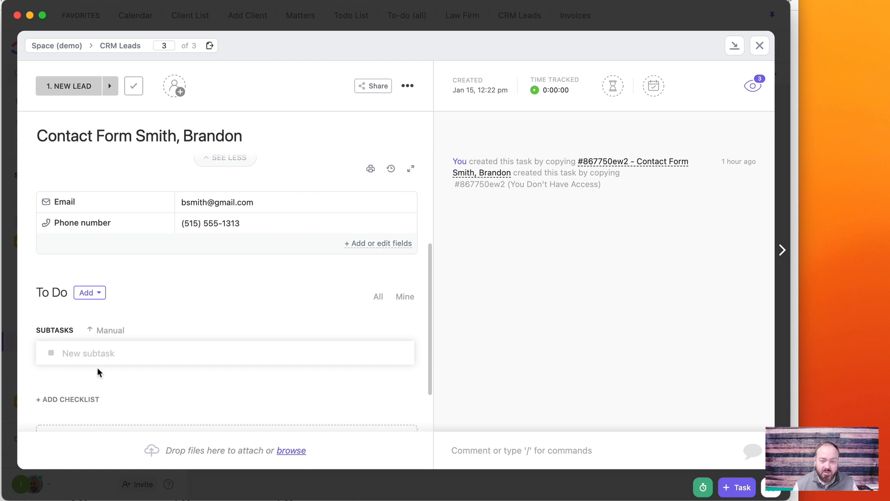
scroll(110, 341, down, 3)
scroll(109, 341, up, 5)
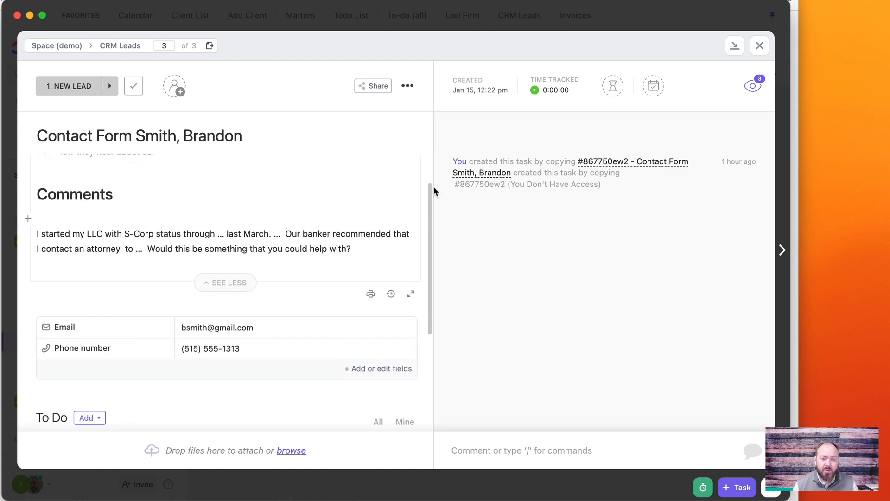
Step: Post a comment on the lead noting a brief phone conversation and that he'll need to come in and bring some papers
click(529, 450)
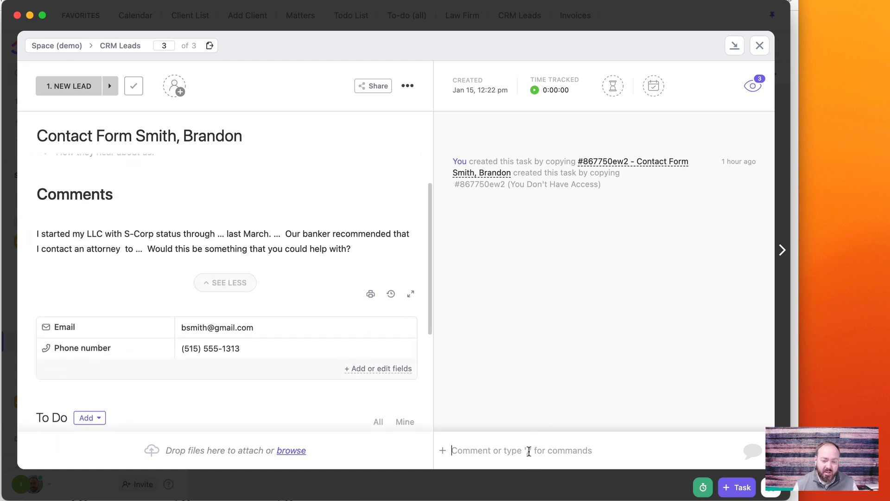
text(Sp)
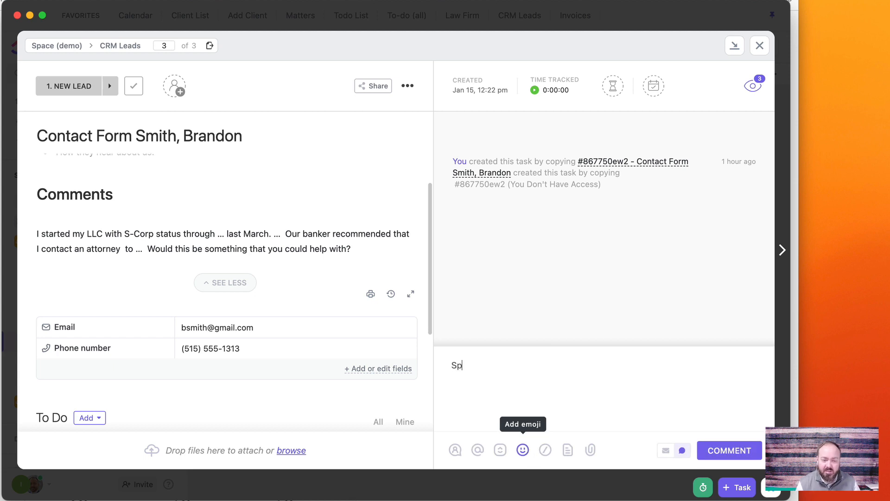
text(oke to brn)
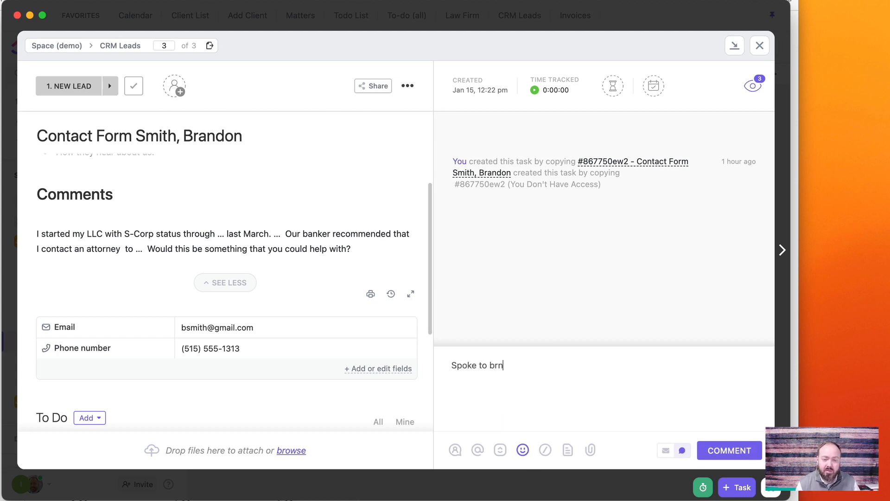
key(BackSpace)
text(andon briefly on the phone, )
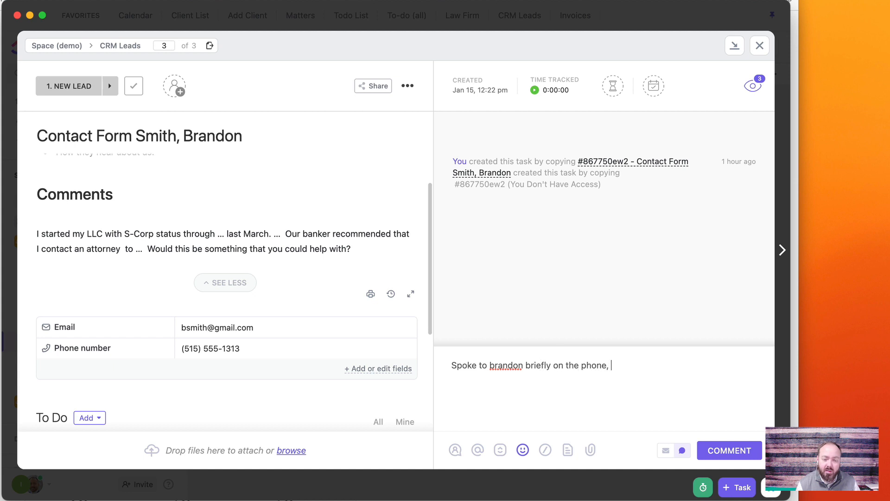
text(he'll nee)
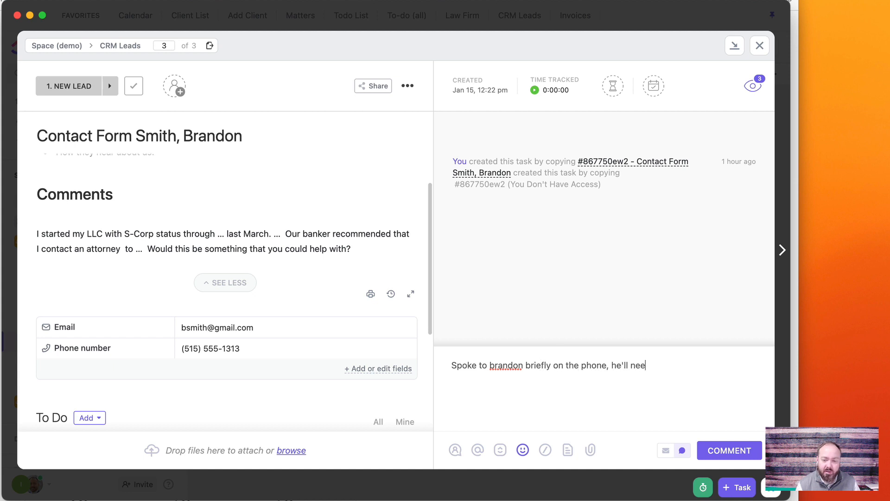
text(d to come in and b)
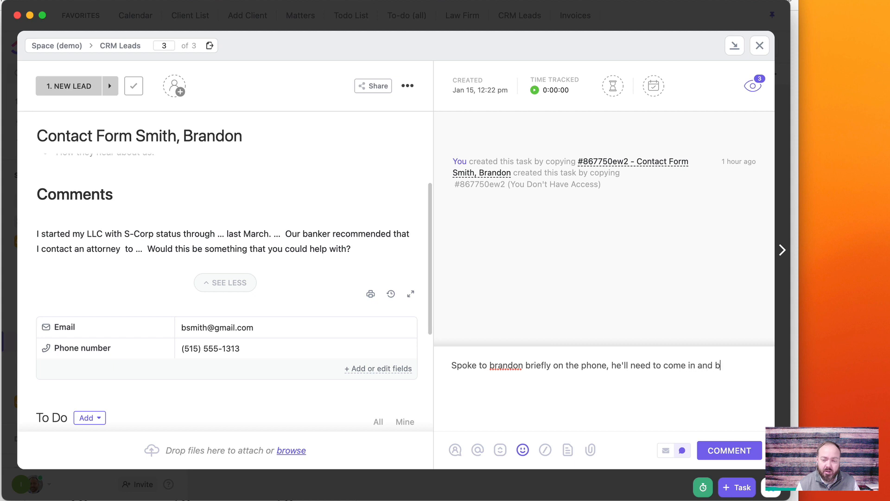
text(ring some papers.)
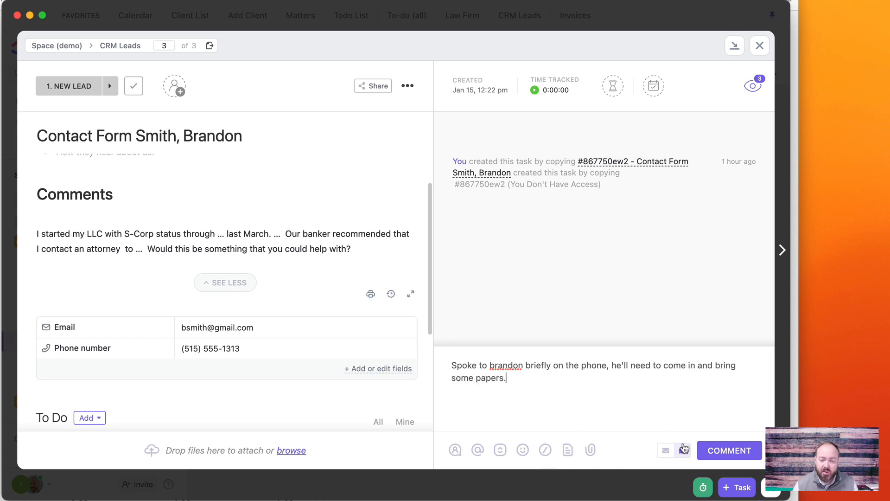
click(729, 450)
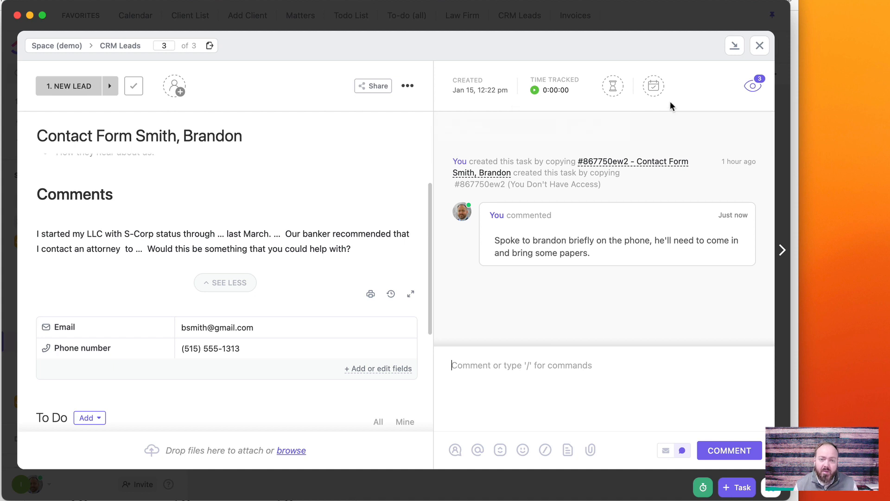
Step: Set the lead's due date to Thursday, January 19, 2023 at 12:00 pm
click(654, 86)
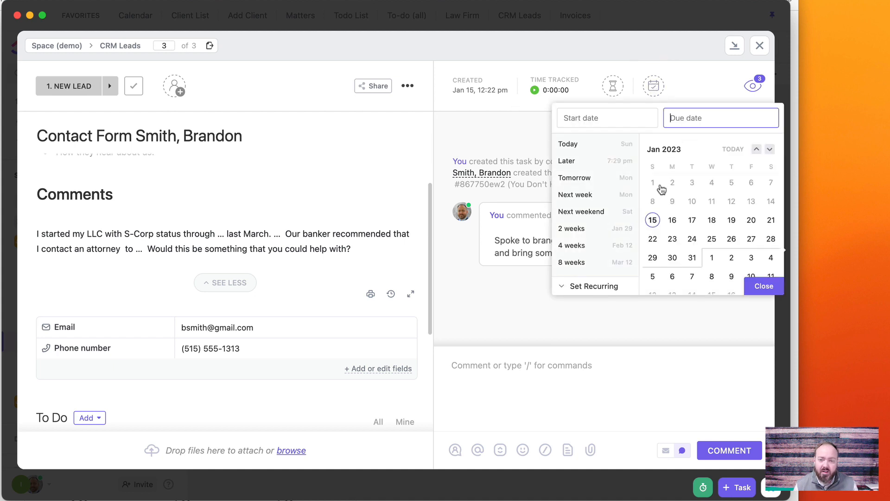
click(732, 220)
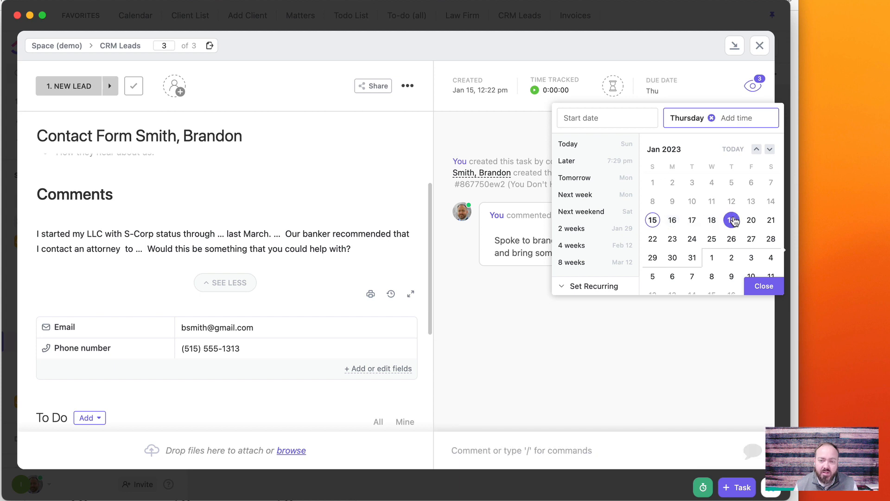
click(739, 121)
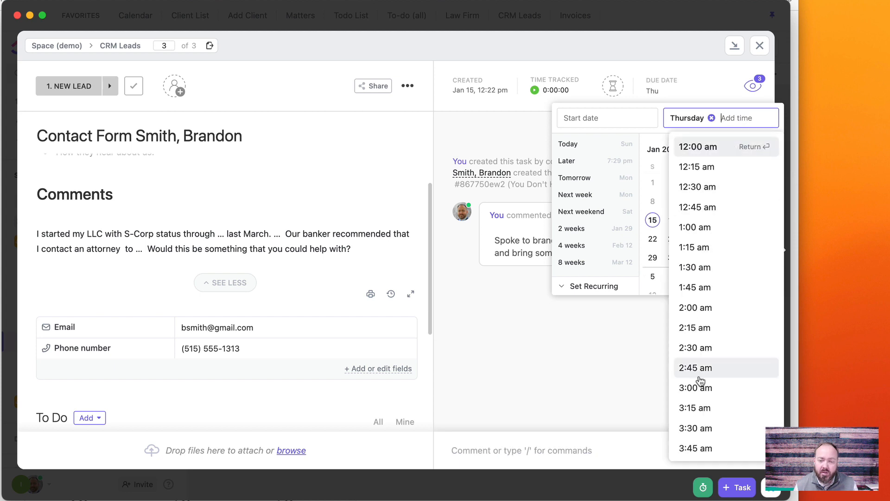
scroll(704, 380, down, 8)
scroll(701, 381, down, 10)
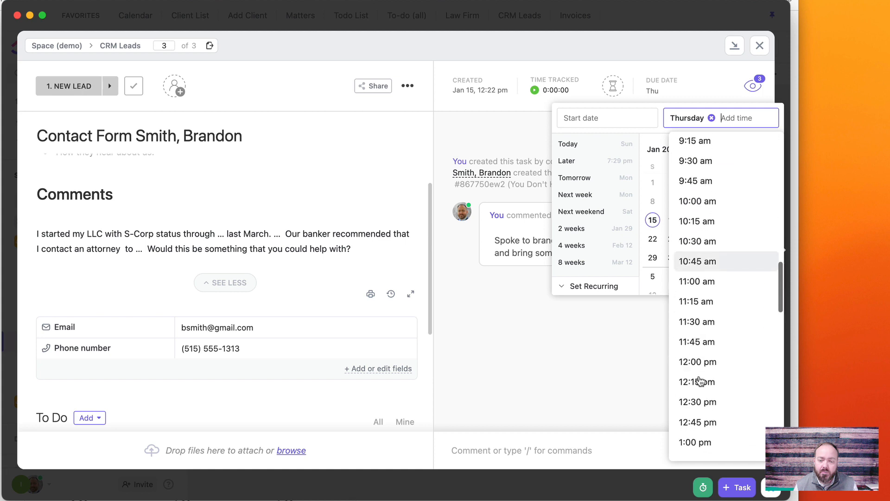
click(698, 250)
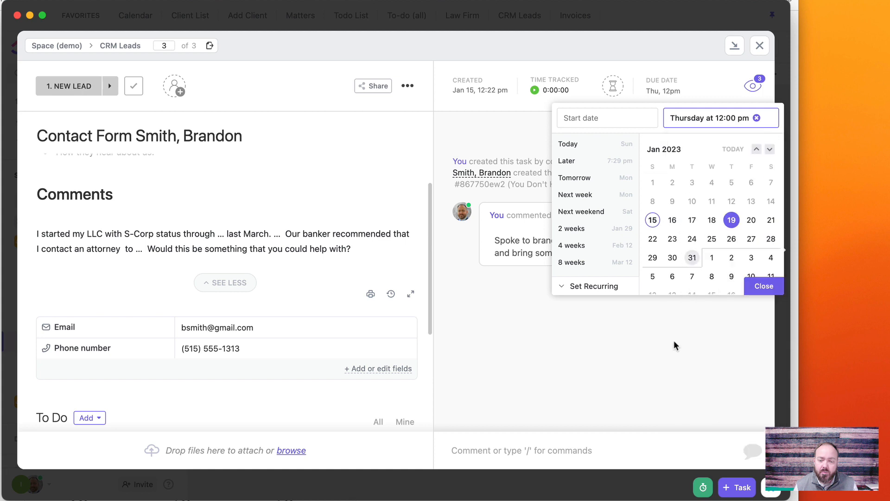
click(769, 285)
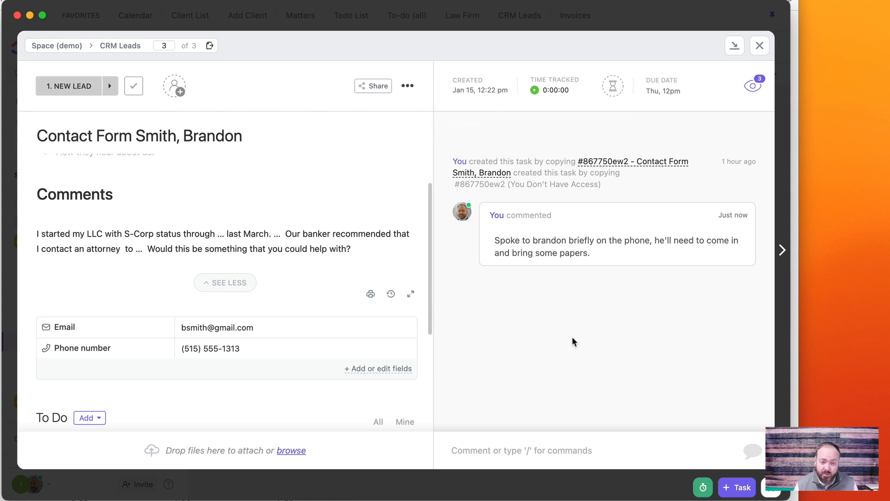
Step: Start an email from the lead to its suggested email address with the subject "Papers needed for lawfirm visit"
click(576, 448)
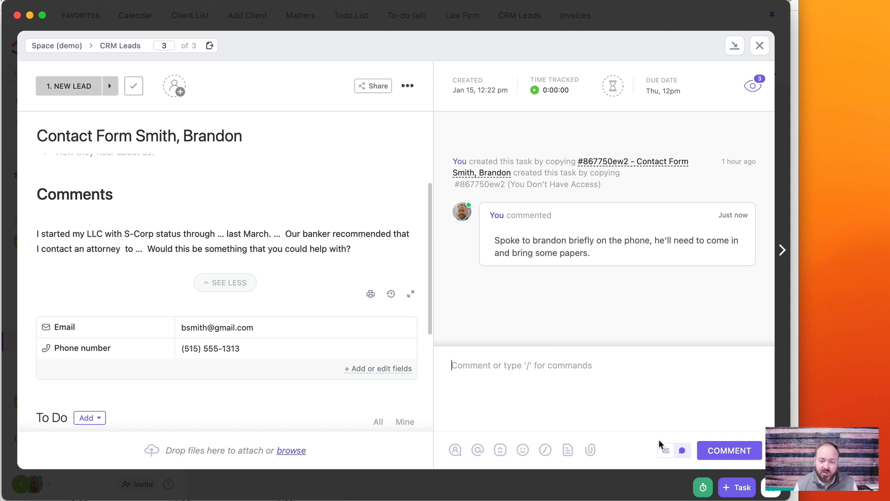
click(666, 450)
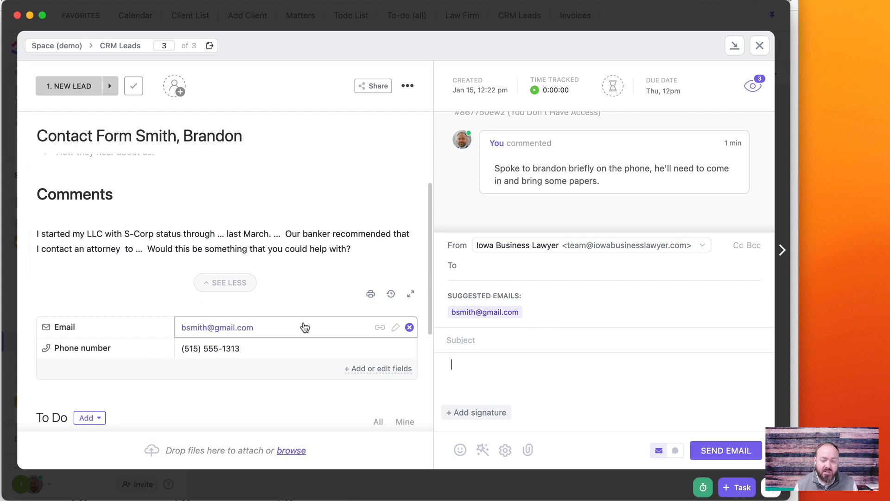
click(470, 314)
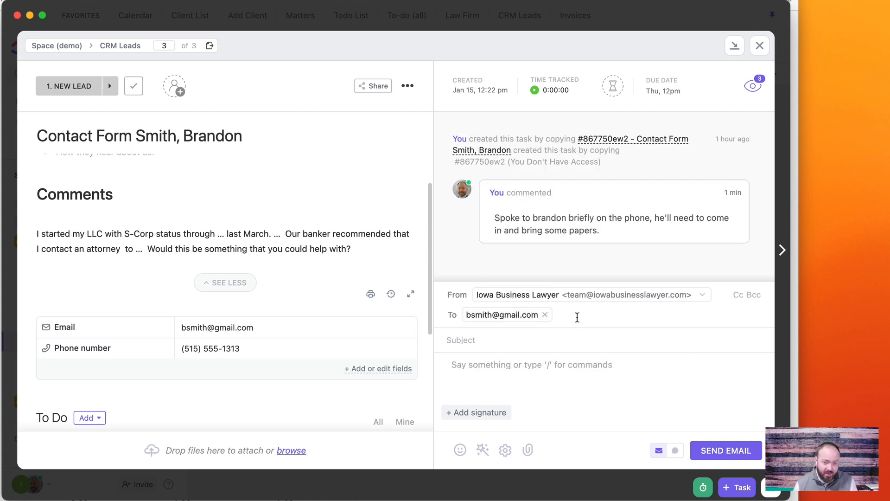
click(530, 340)
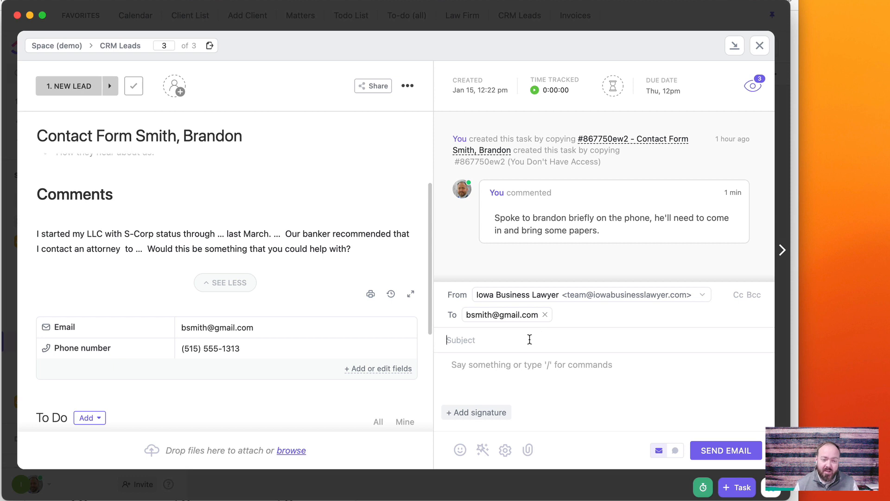
text(Thanks for c)
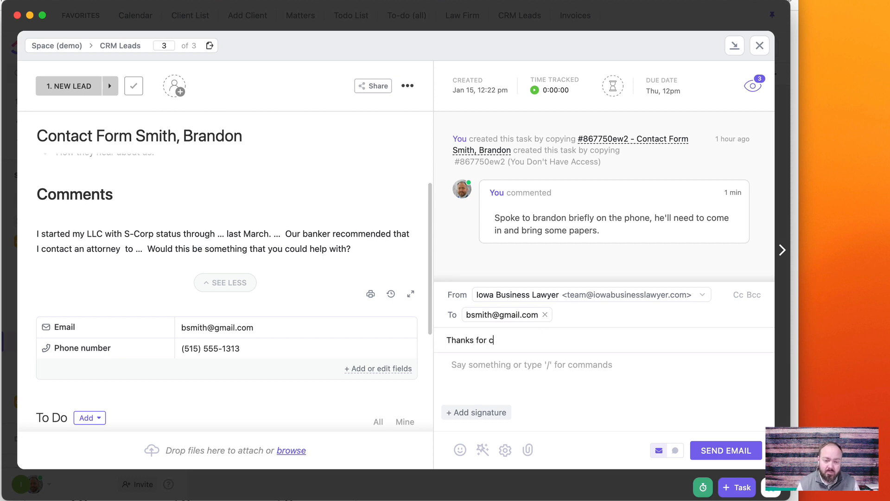
text(alling, B)
key(super+a)
text(Papers )
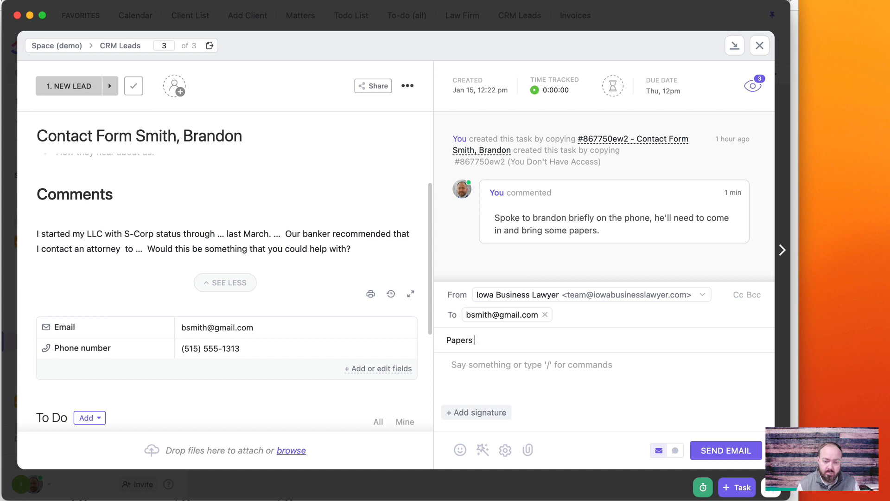
text(needed for lawfirm visit)
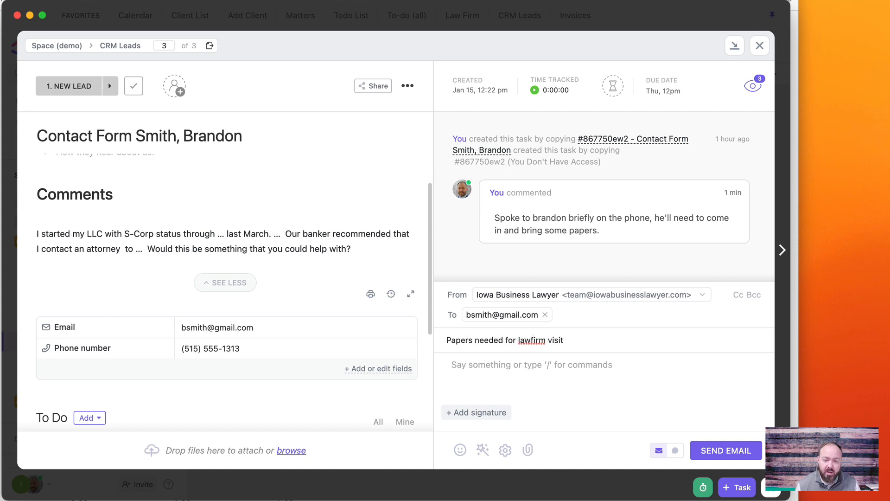
Step: Add the signature to the email and write "Thanks, here's what you'll need on Thursday:" with a bulleted list started below
click(507, 372)
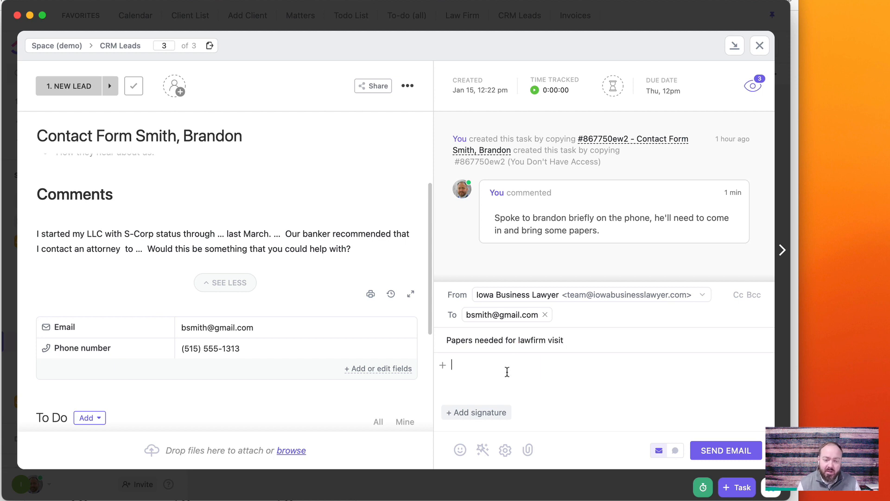
click(469, 411)
click(470, 451)
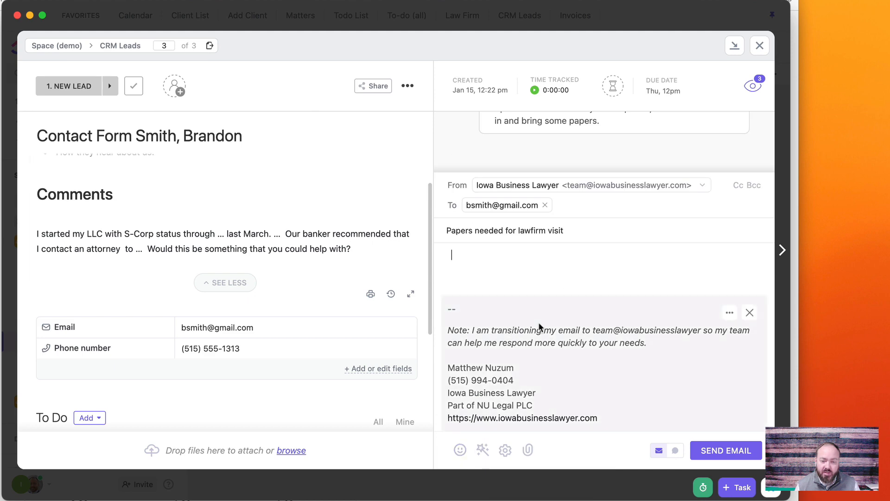
scroll(506, 304, down, 5)
scroll(507, 304, up, 5)
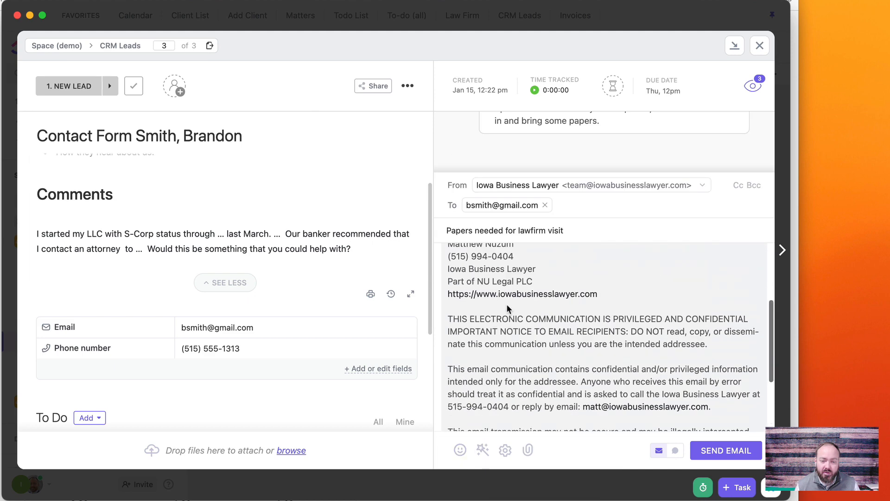
text(Th)
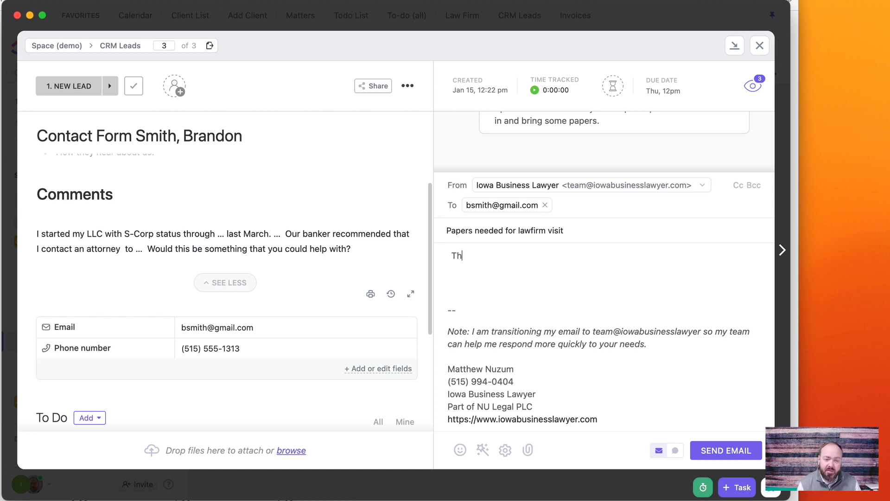
text(anks, here's what you)
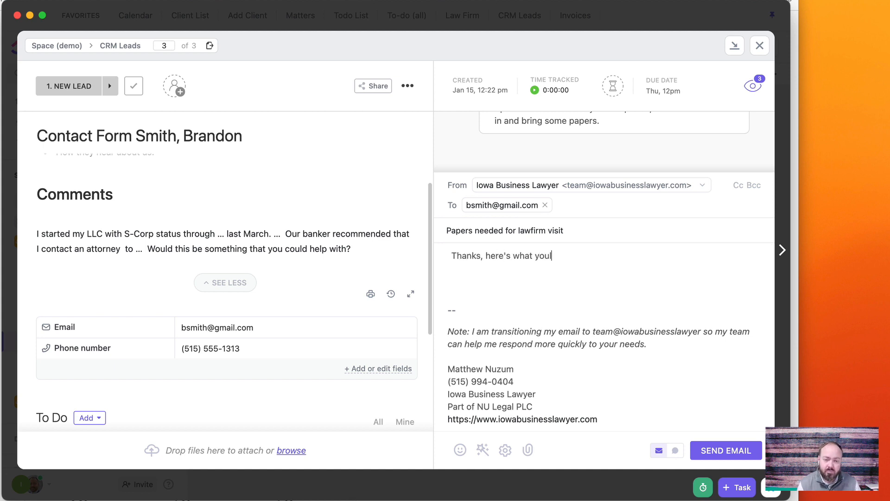
text('ll need on Thursday)
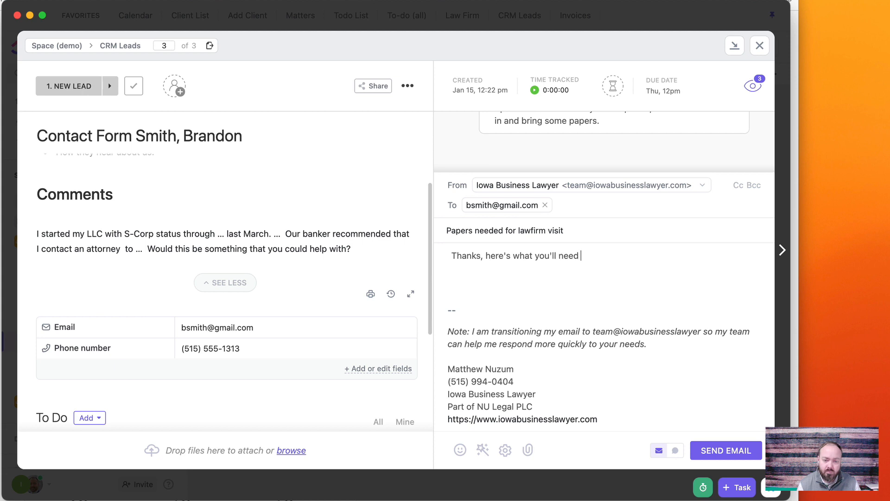
text(:)
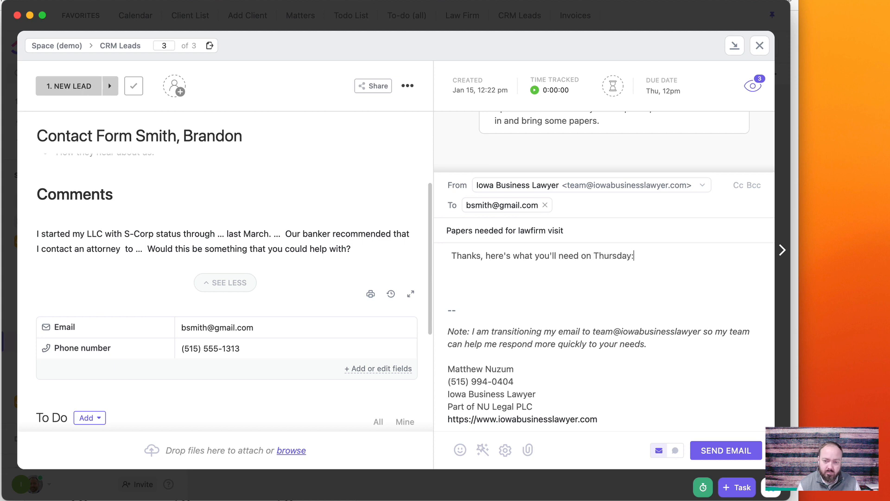
key(Return)
text(-)
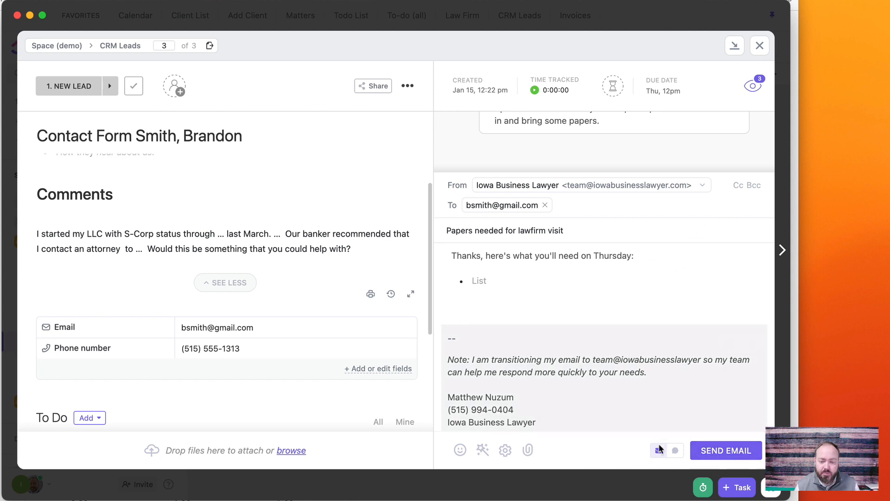
Step: Switch from email back to comment mode, clear the drafted message and bullet, and close the lead
click(676, 450)
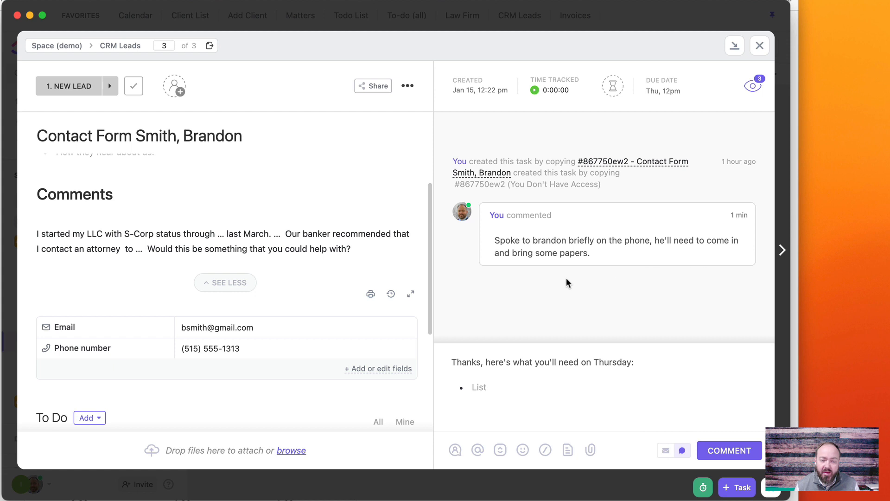
click(515, 398)
key(shift+Up)
key(BackSpace)
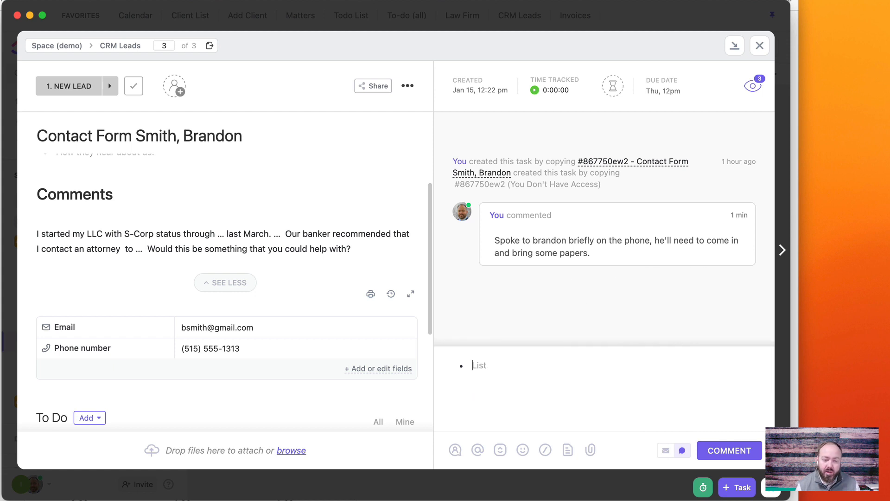
key(BackSpace)
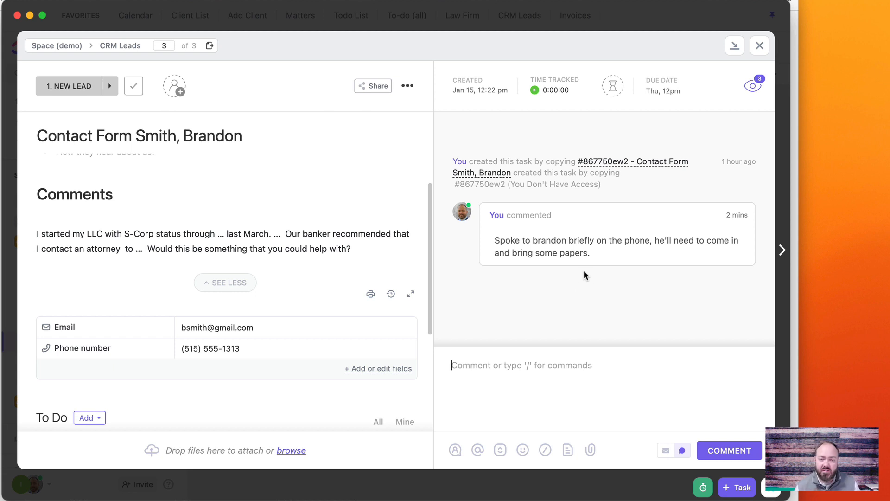
click(615, 374)
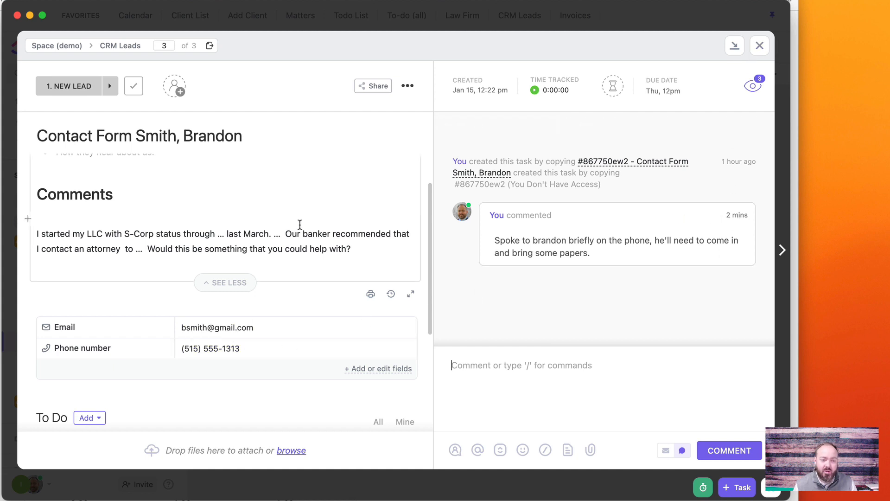
click(760, 46)
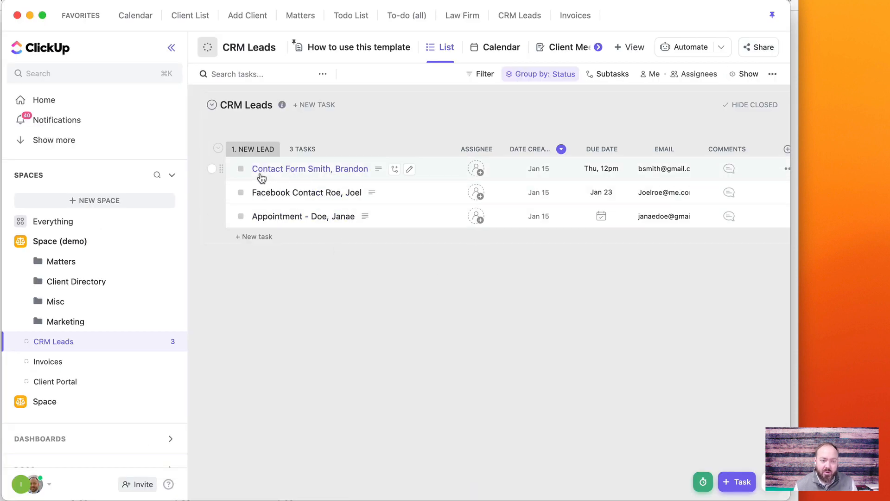
Step: Move the contact form lead to the Clients list in Client Directory, mapping its status to To Do and adding the Phone number custom field
click(283, 171)
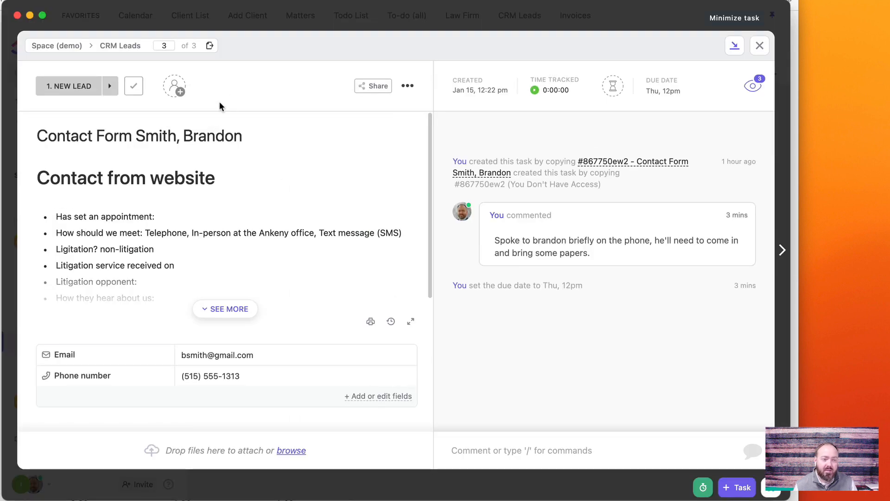
click(210, 46)
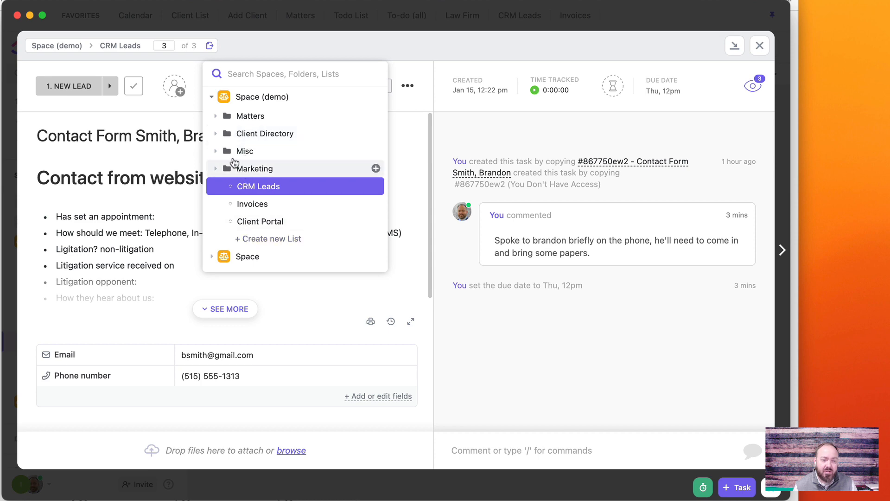
click(216, 134)
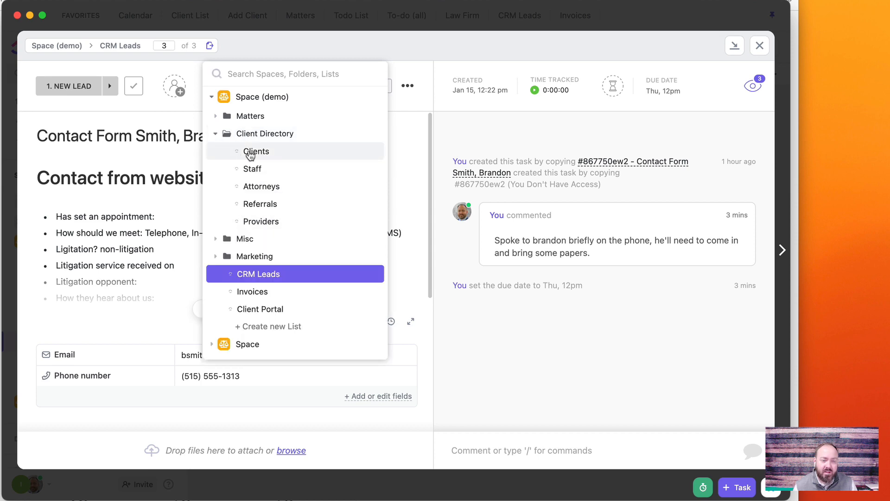
click(249, 153)
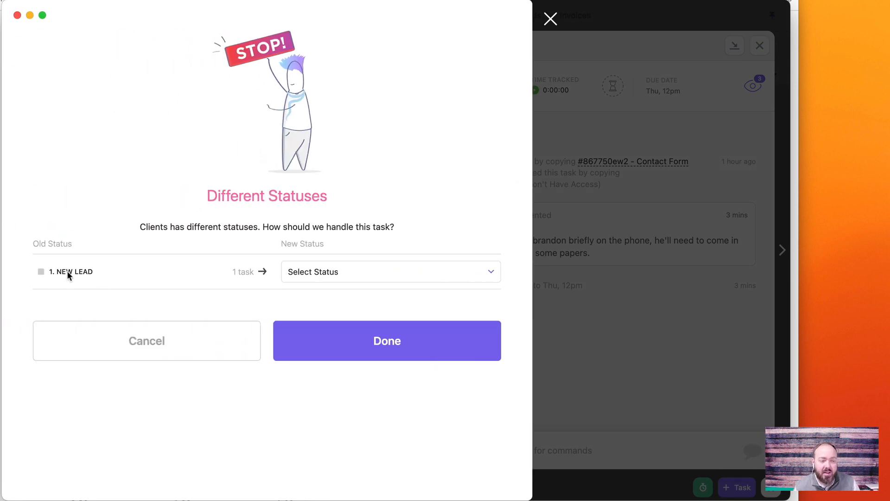
click(314, 274)
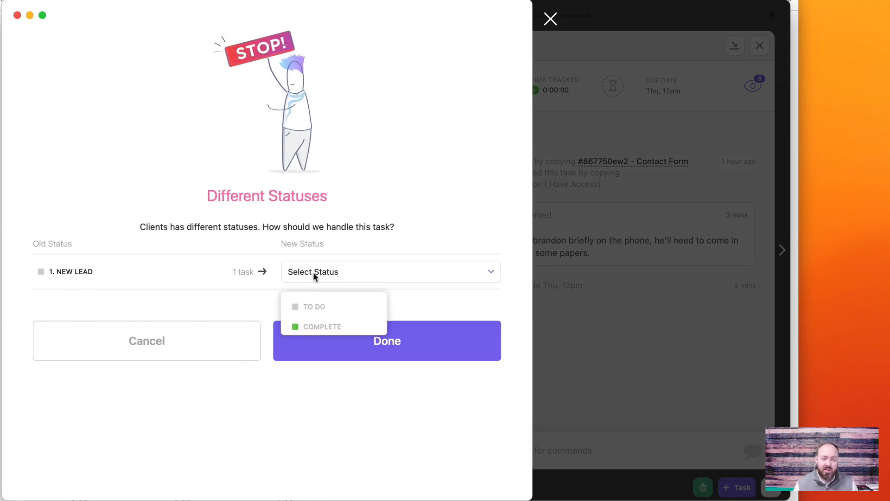
click(318, 307)
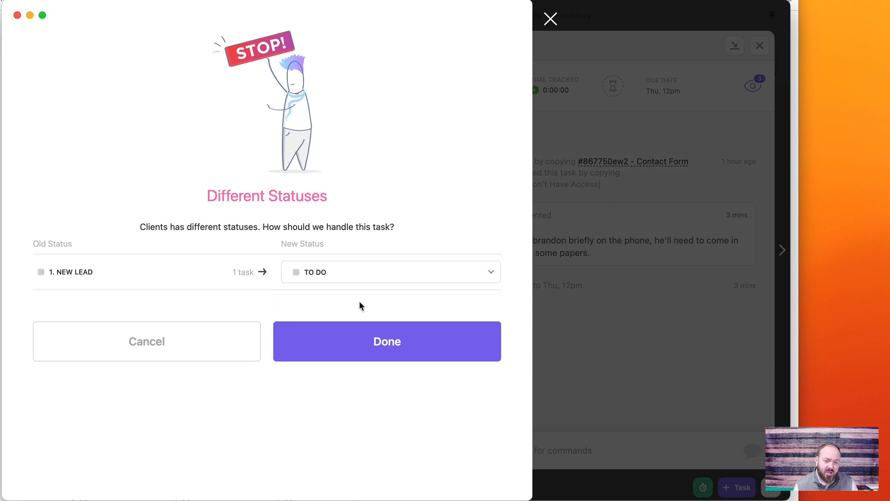
click(384, 349)
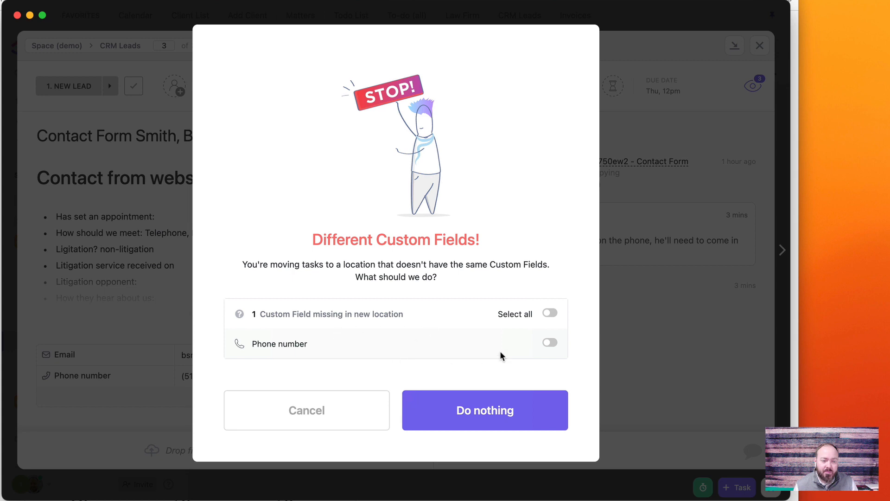
click(556, 314)
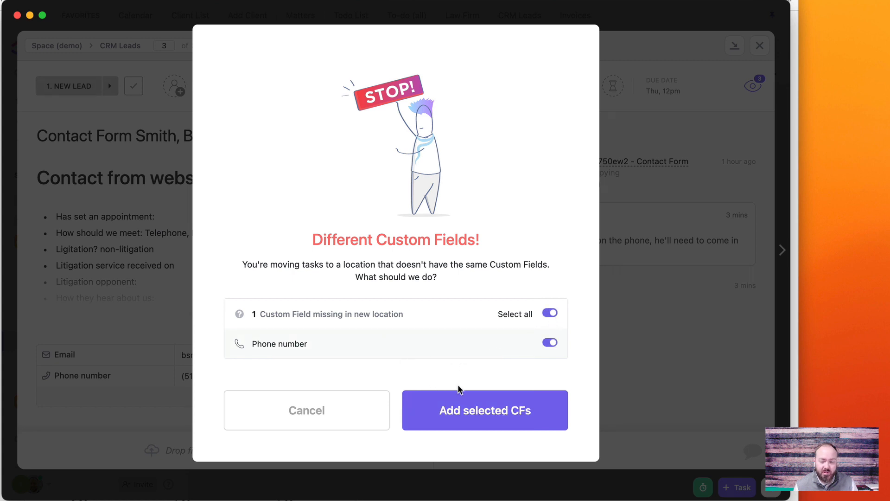
click(482, 410)
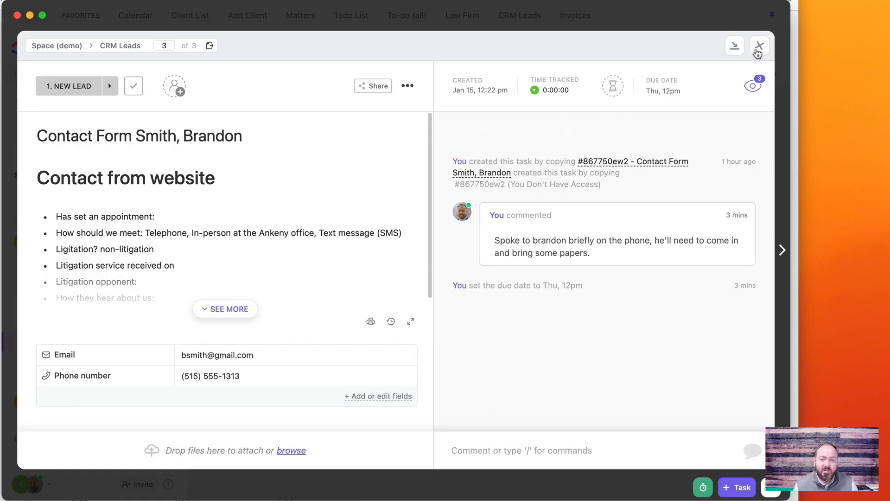
Step: Remove "Contact Form" from the moved task's title so only the client's name remains, and close the task
click(136, 131)
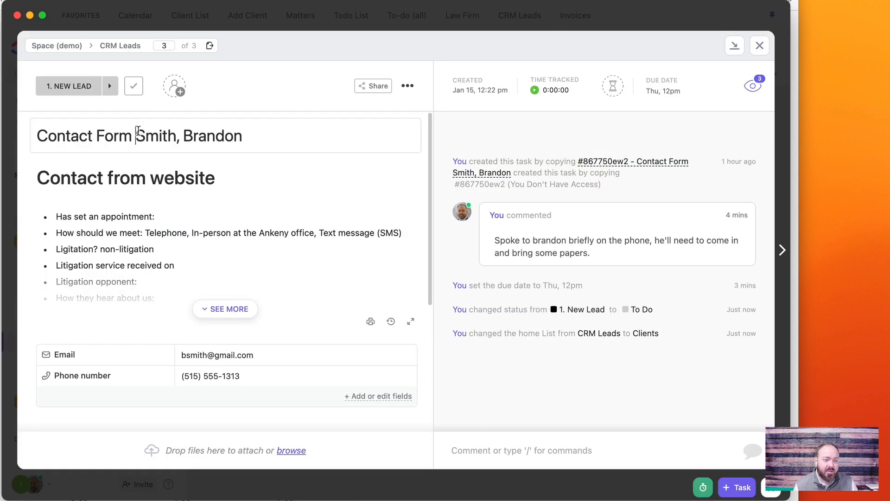
key(shift+Home)
key(BackSpace)
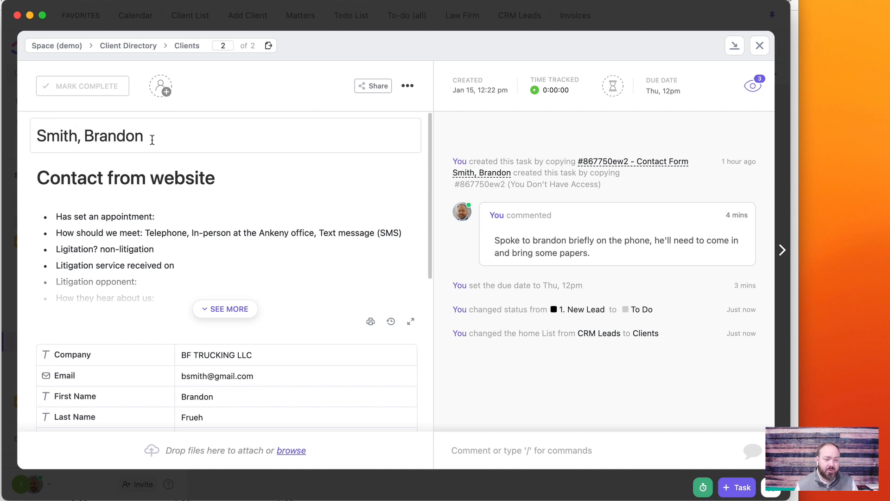
click(273, 75)
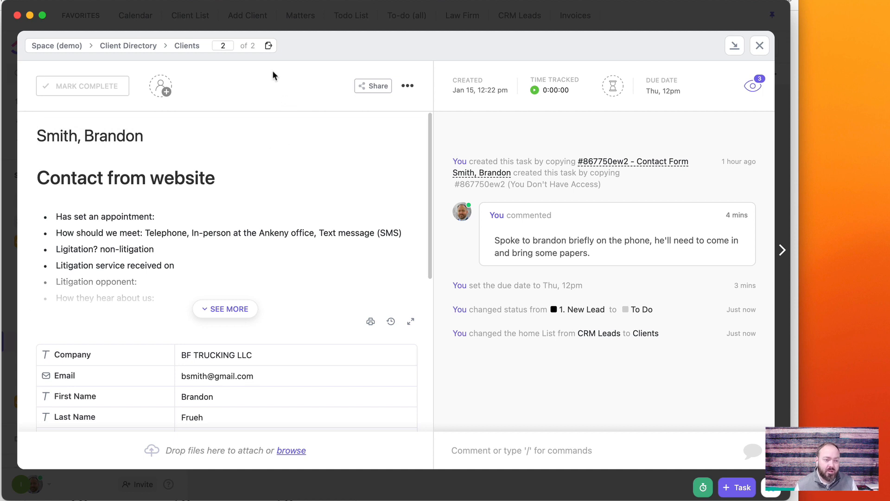
click(760, 46)
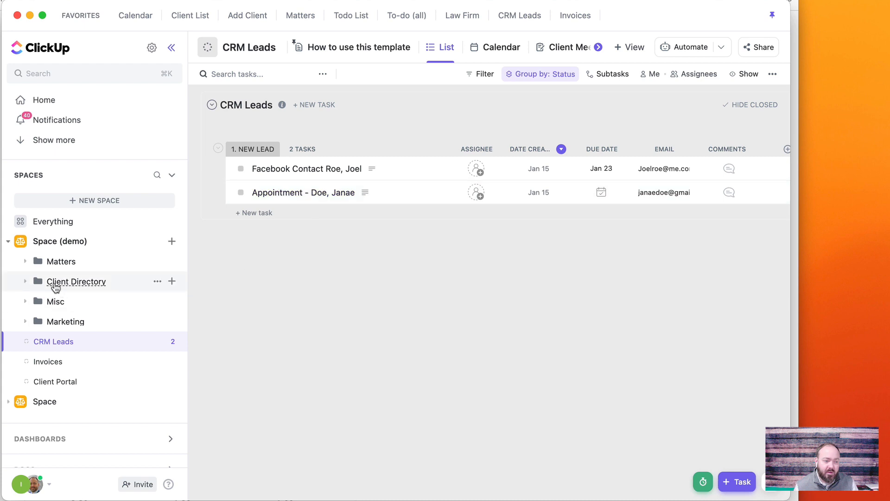
Step: View the Clients list in the Client Directory folder, followed by its Staff list
click(27, 284)
click(58, 302)
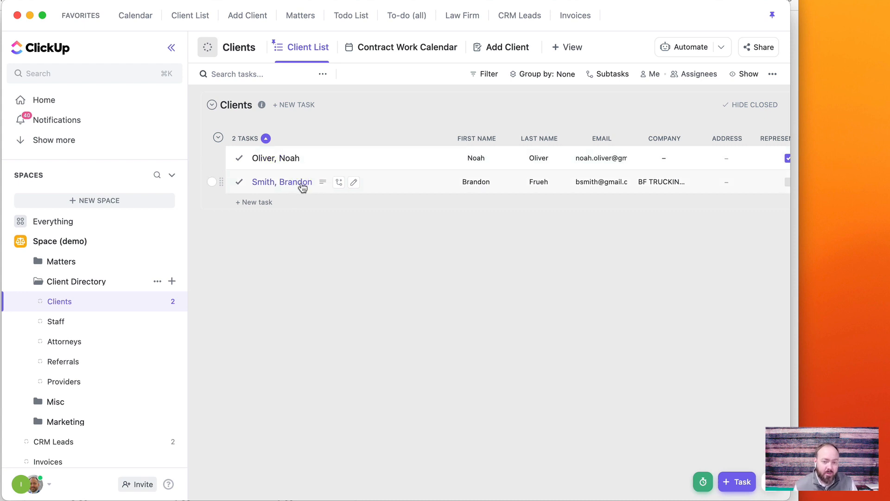
click(65, 321)
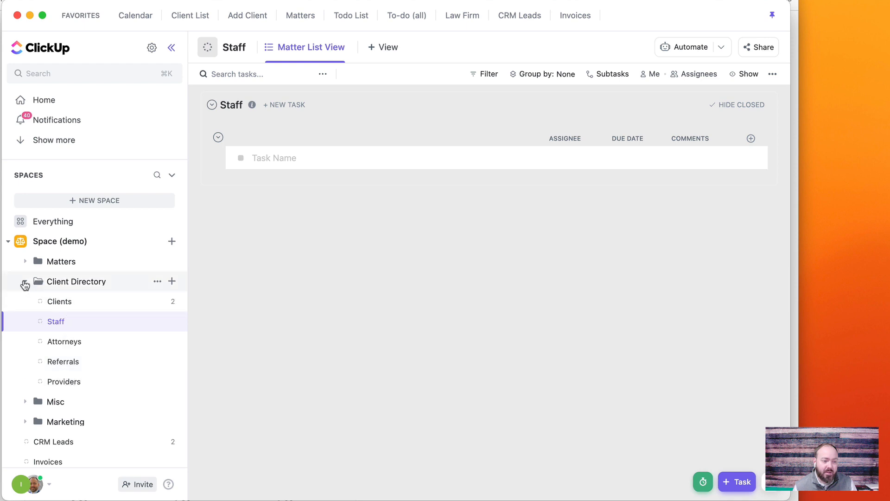
Step: Examine the first client's record in the Clients list, including its custom fields and linked matter under Relationships, and close it
click(57, 302)
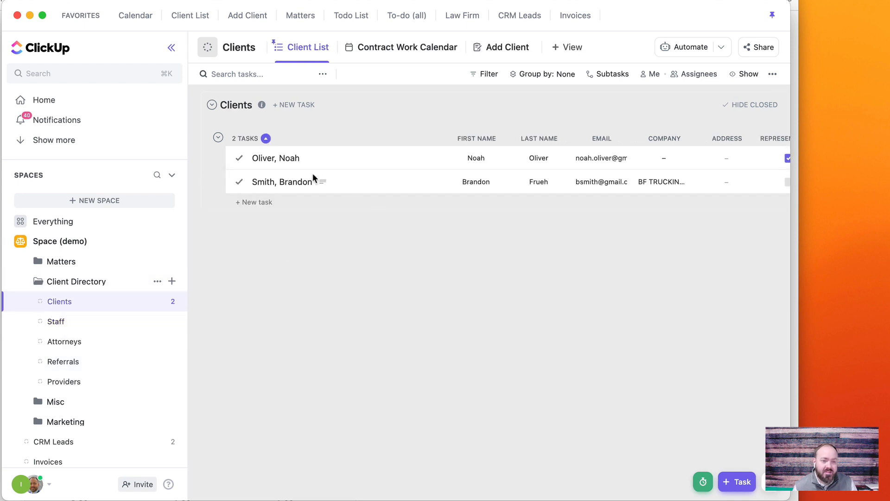
click(278, 159)
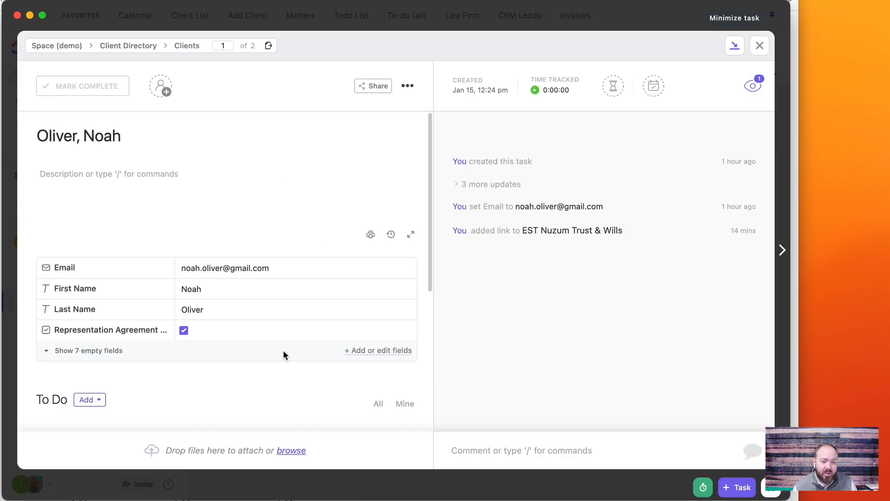
scroll(295, 367, down, 5)
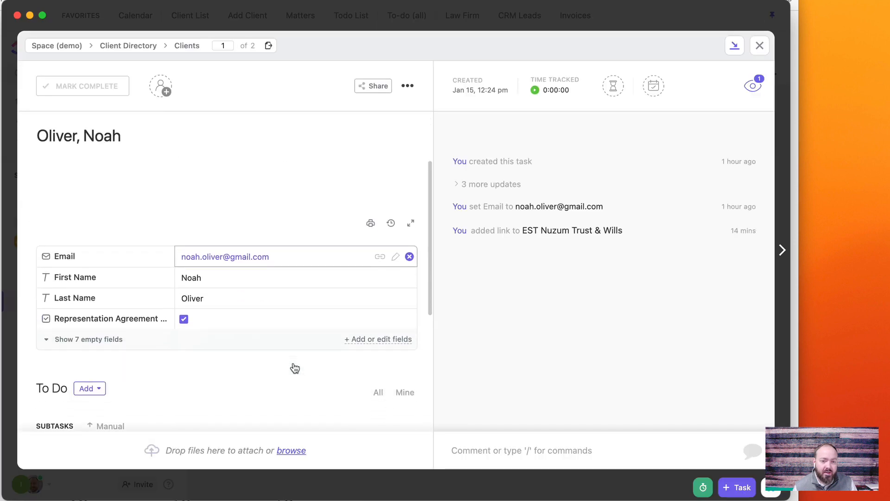
scroll(295, 367, down, 2)
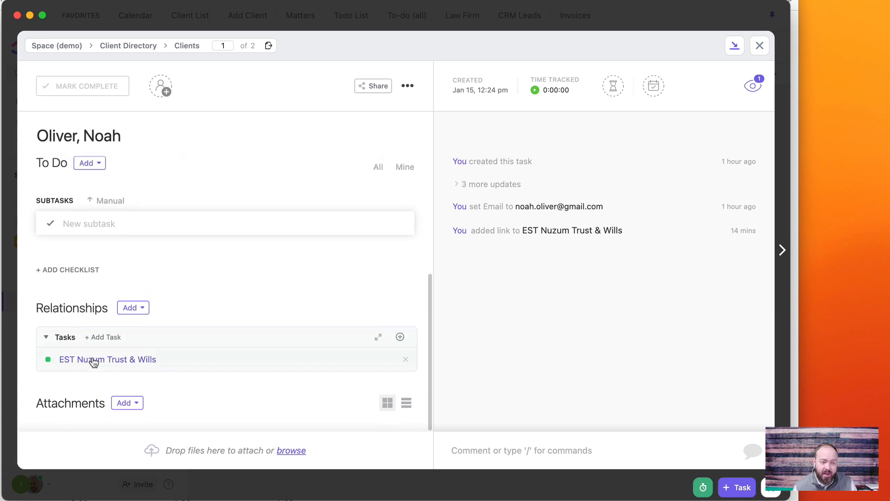
click(760, 48)
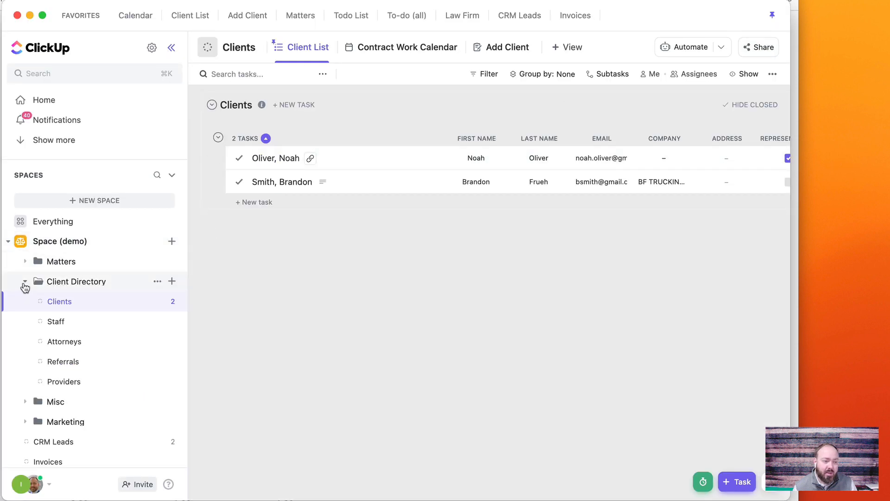
Step: Collapse the Client Directory folder, expand Matters to look over its practice-area lists, and view the folder's Active Matters across its columns
click(25, 284)
click(26, 263)
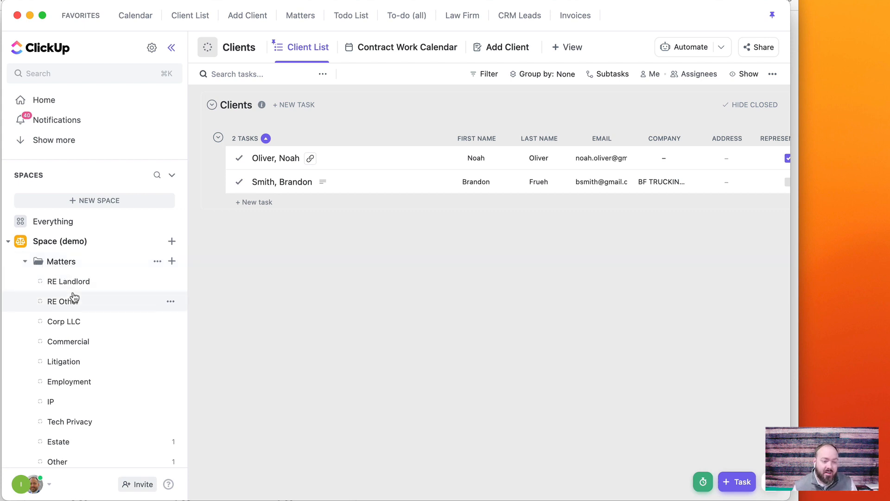
scroll(79, 366, down, 3)
scroll(80, 366, up, 1)
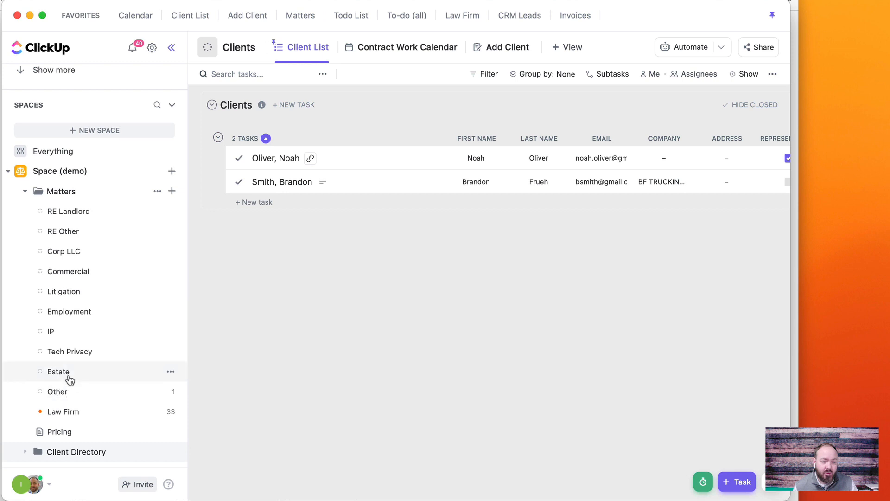
click(60, 192)
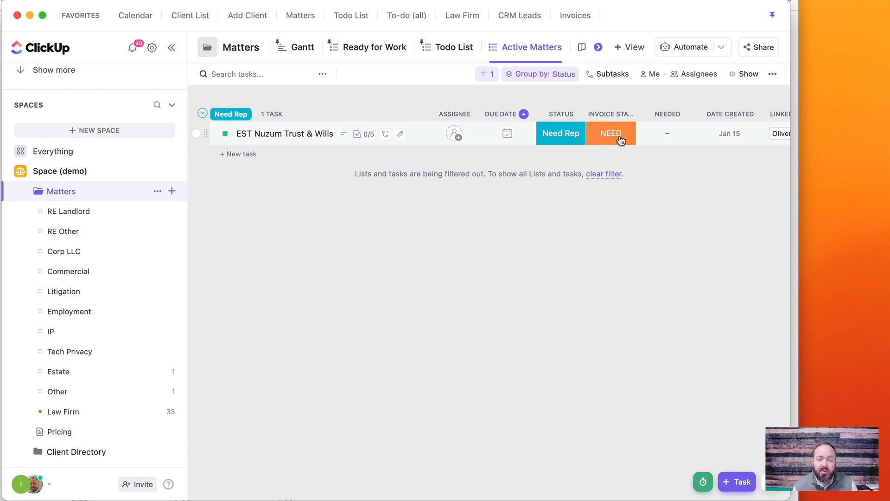
scroll(621, 139, right, 3)
scroll(625, 134, left, 3)
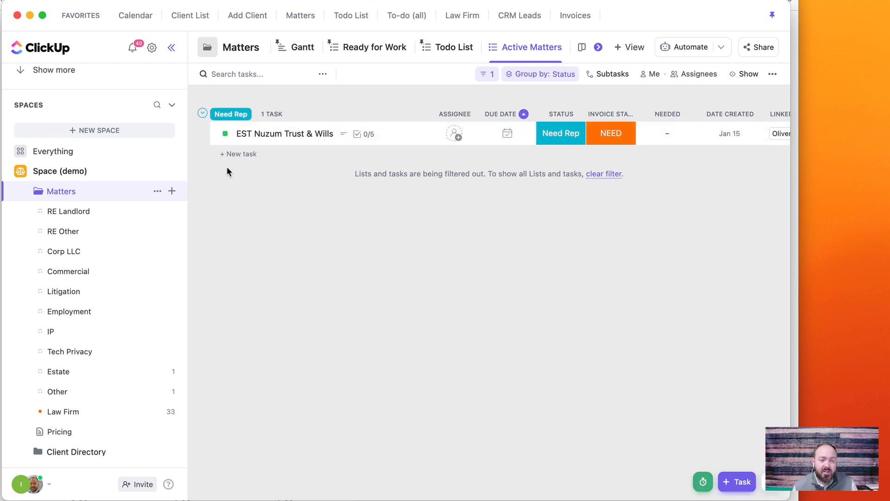
Step: Review the available task statuses and the Status field options of the Trust & Wills matter without changing either
click(226, 136)
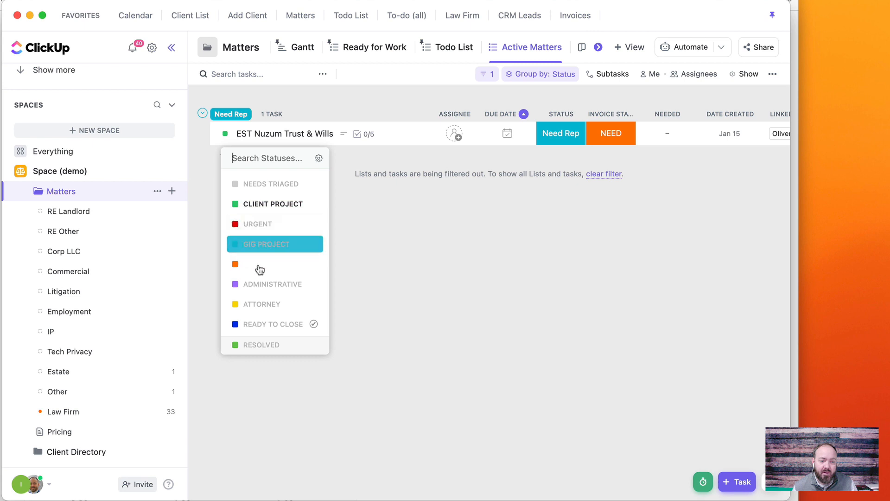
click(417, 243)
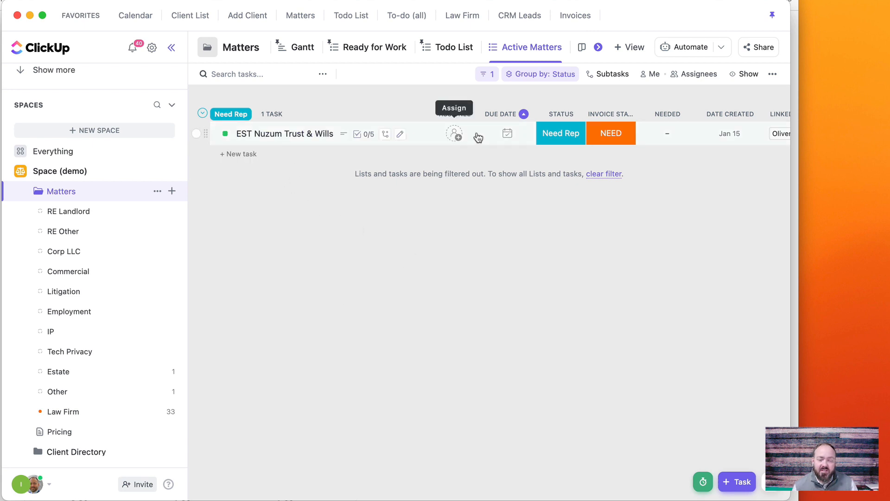
click(560, 134)
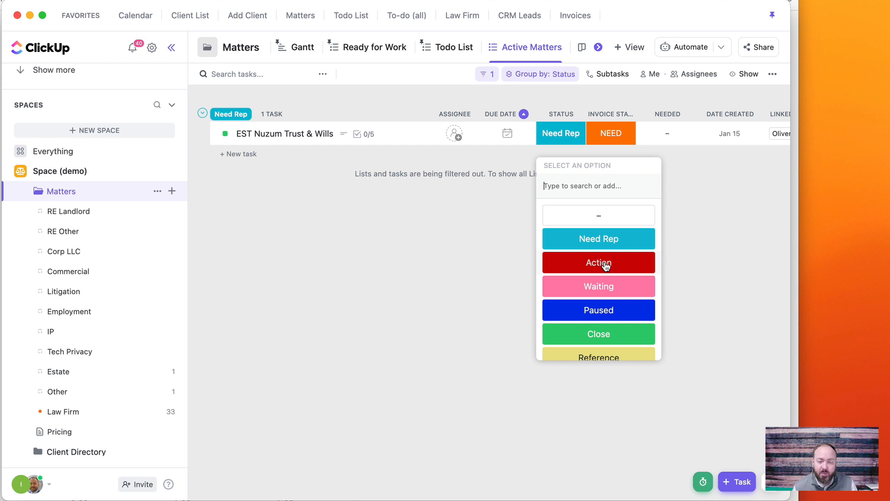
scroll(601, 307, down, 2)
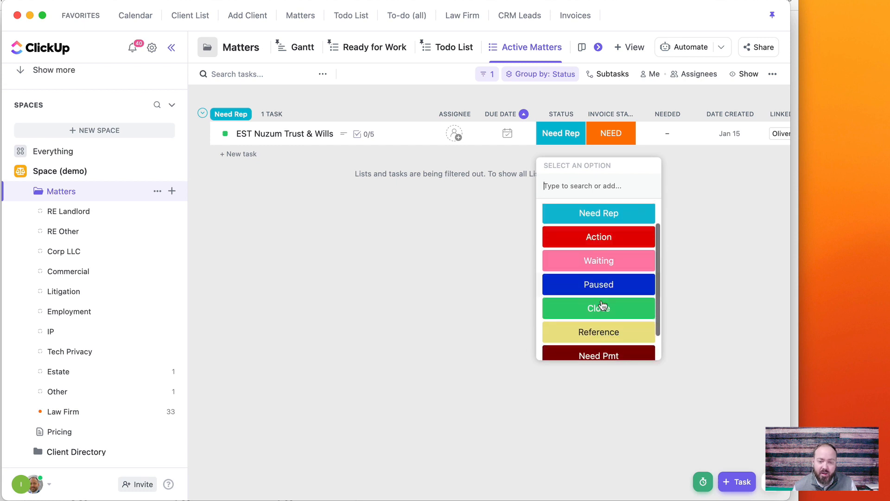
scroll(601, 306, down, 1)
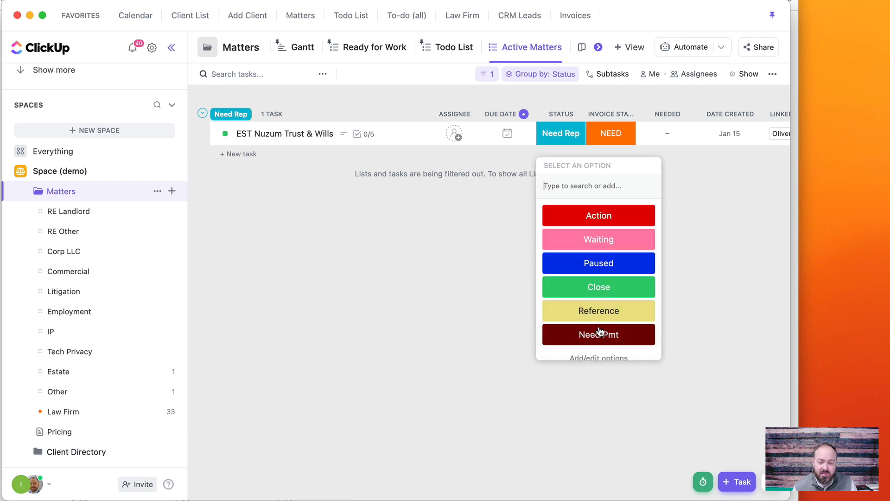
scroll(598, 331, up, 3)
click(338, 326)
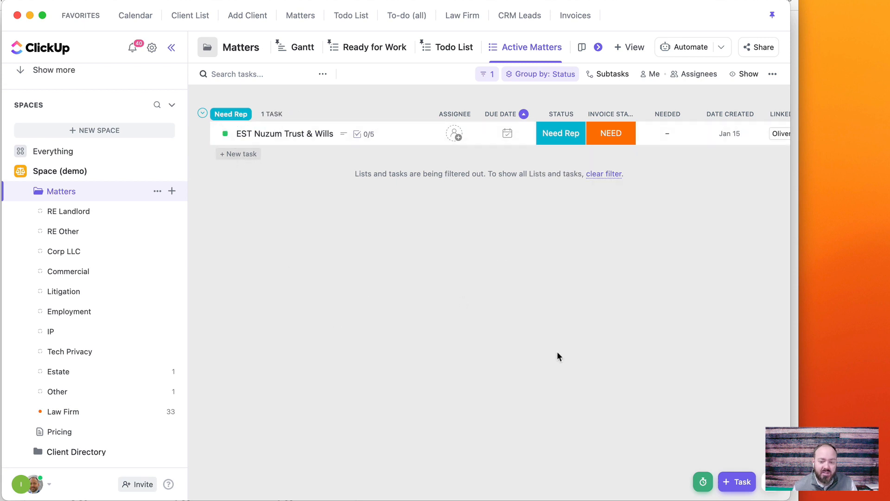
Step: Start a new task named SAMPLE MATTER in the RE Landlord list
click(741, 483)
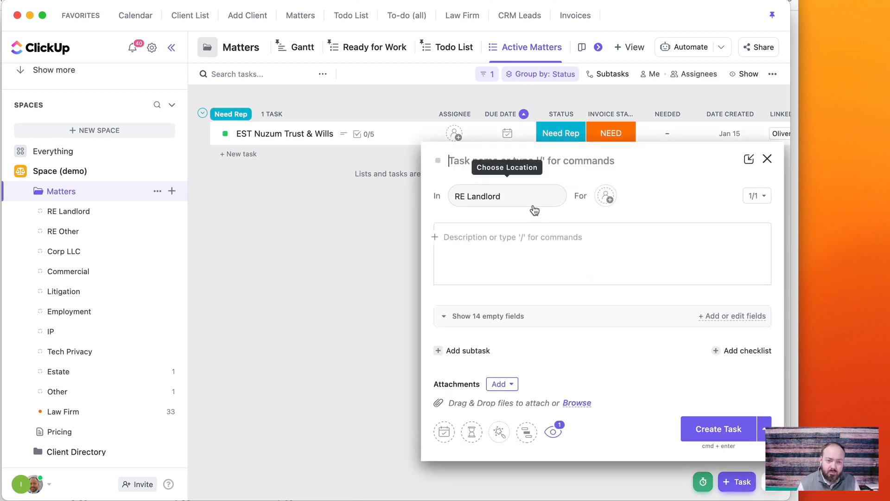
text(SAMPLE P)
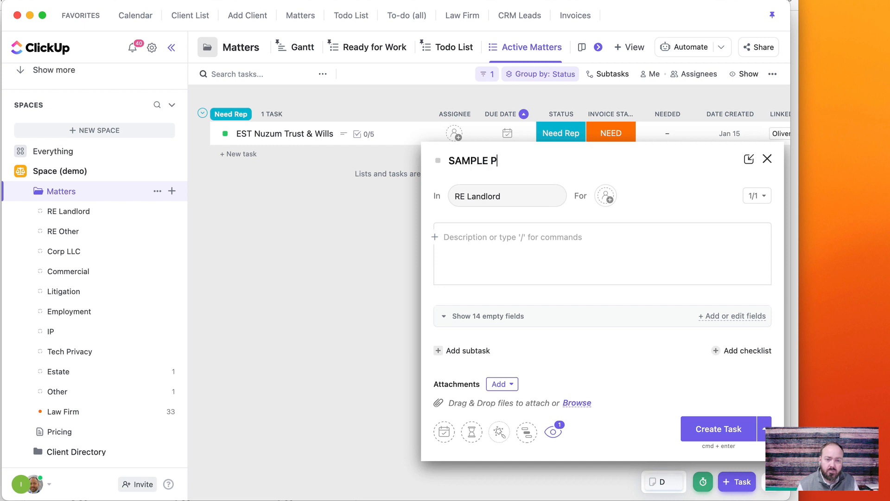
key(BackSpace)
text(MATTER)
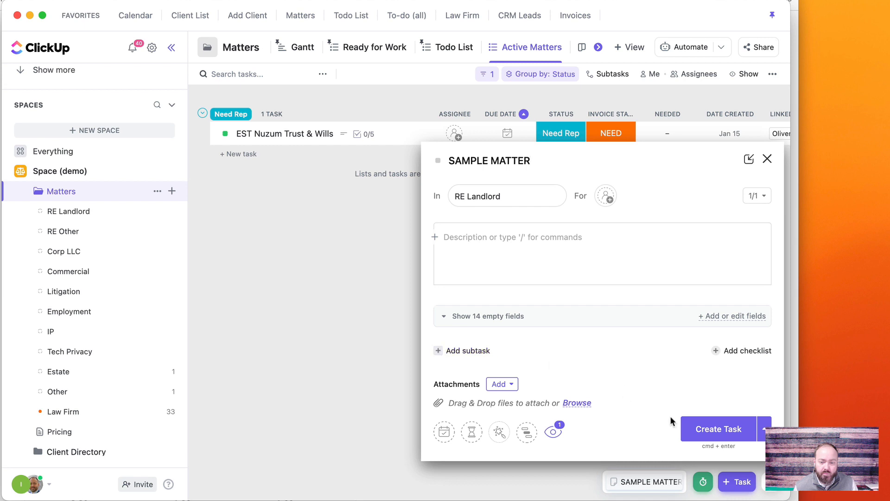
Step: Reveal the new task's empty fields, set its Status field to Need Rep, and create the task
click(450, 320)
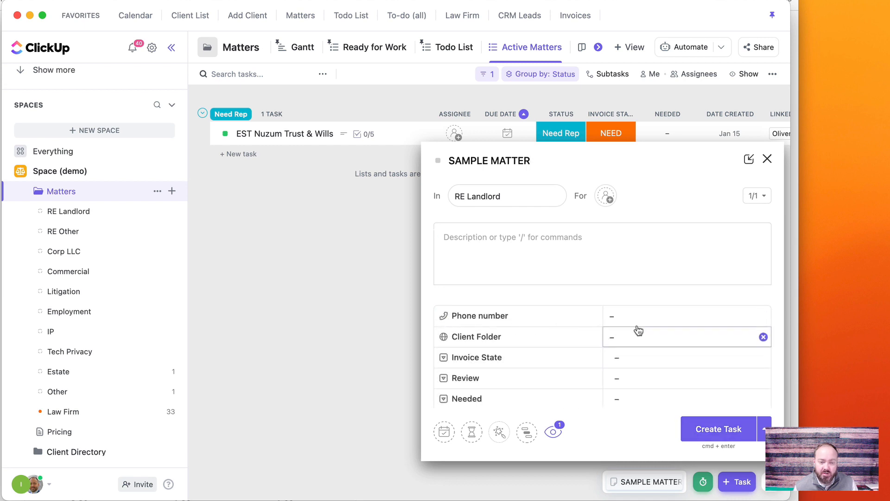
scroll(648, 358, down, 3)
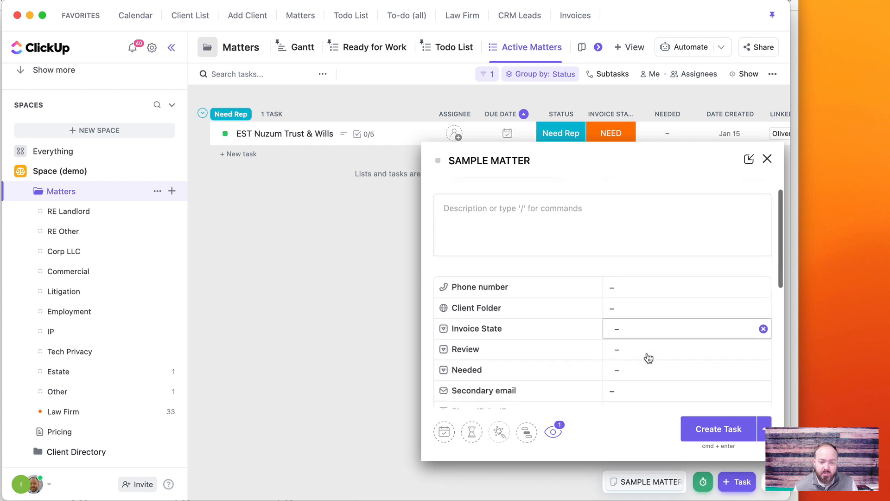
scroll(646, 358, down, 2)
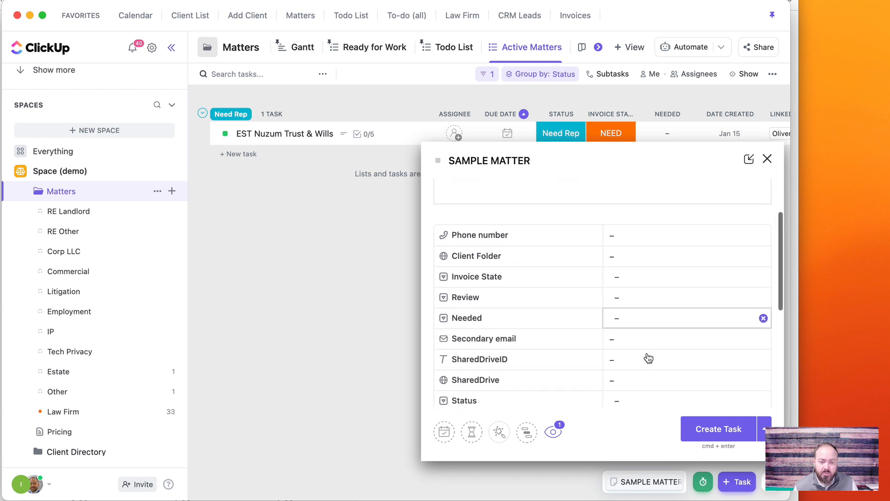
click(631, 387)
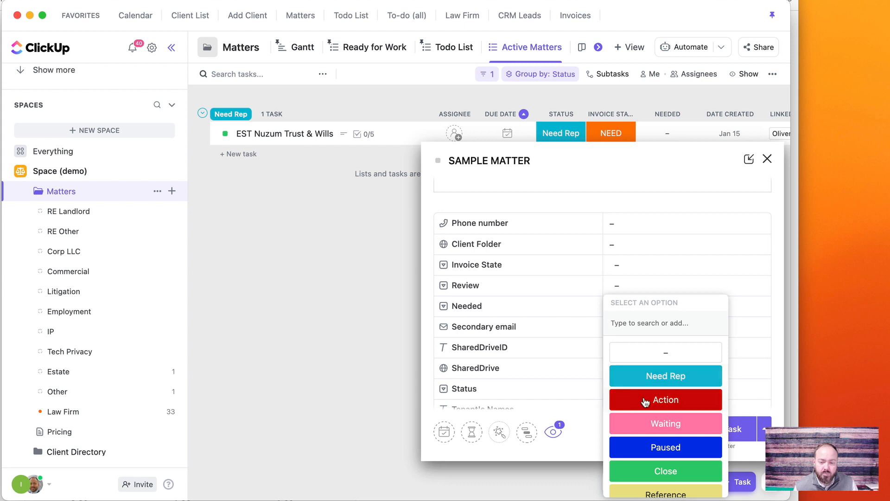
click(653, 377)
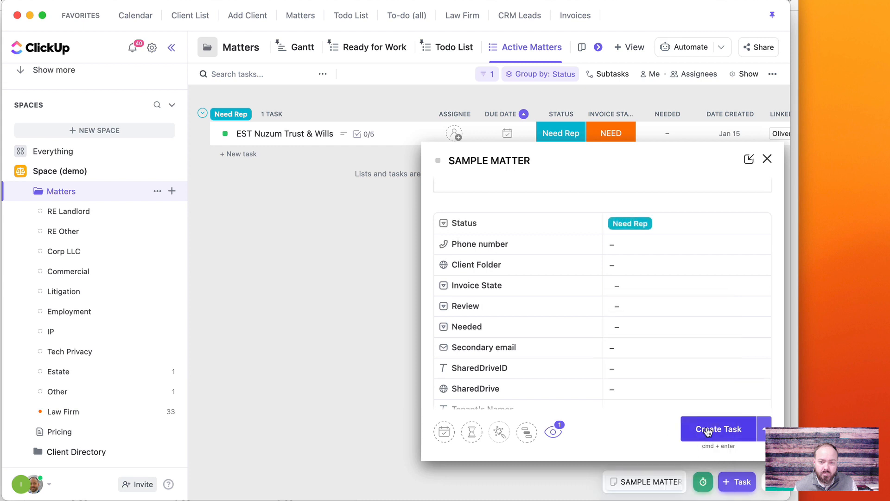
scroll(673, 399, down, 4)
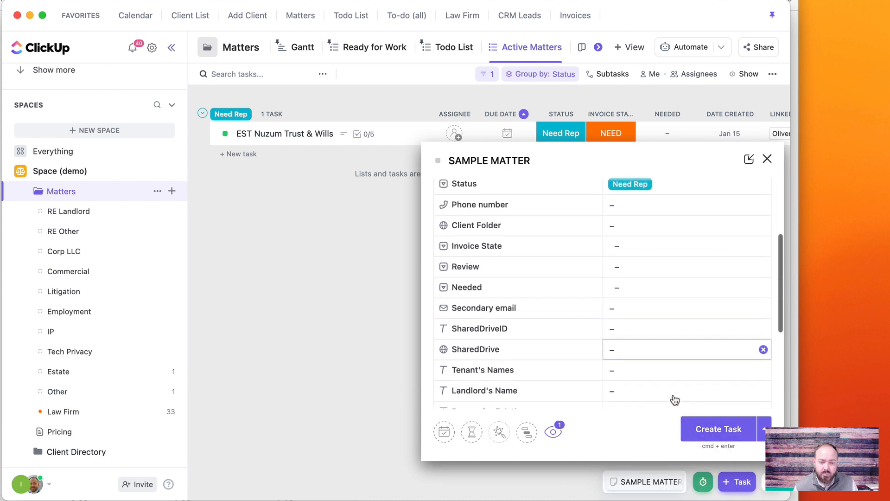
scroll(675, 401, up, 5)
click(700, 424)
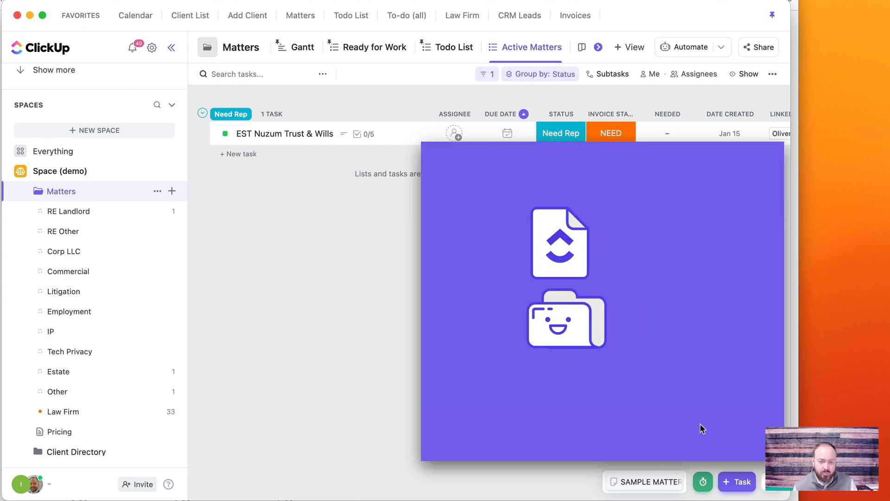
Step: Set SAMPLE MATTER's Invoice State to NEED and its task status to CLIENT PROJECT
click(602, 160)
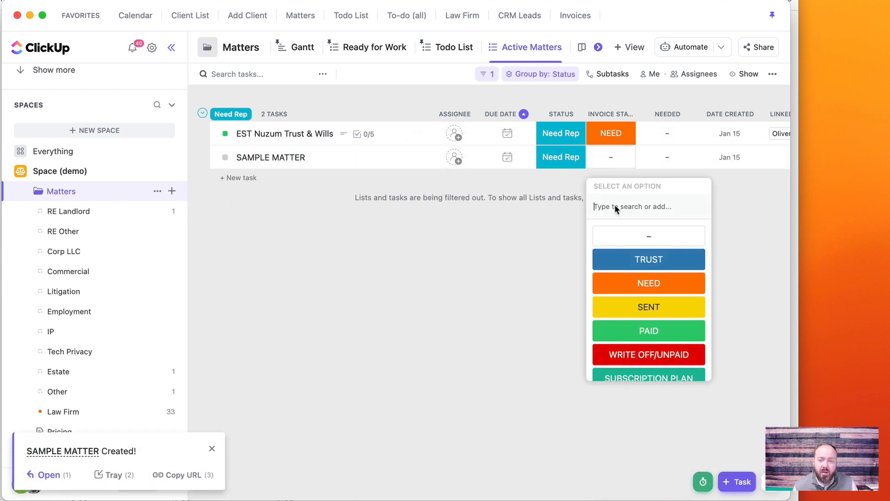
click(641, 279)
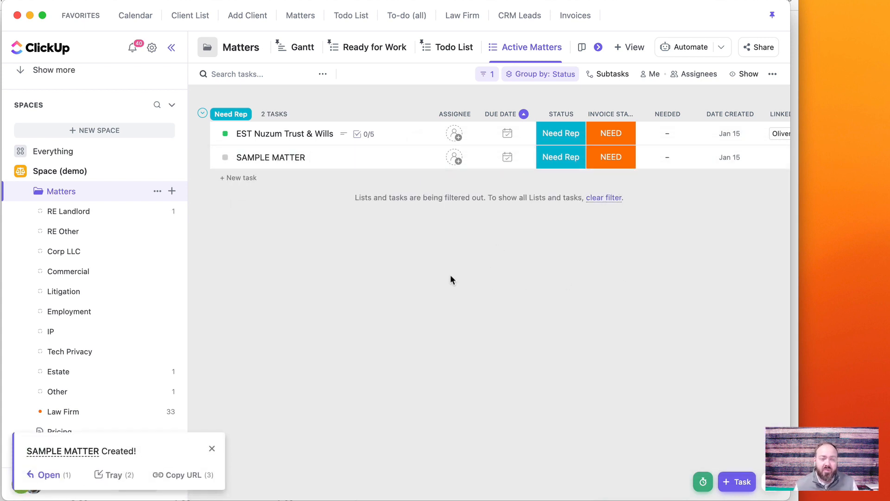
click(225, 157)
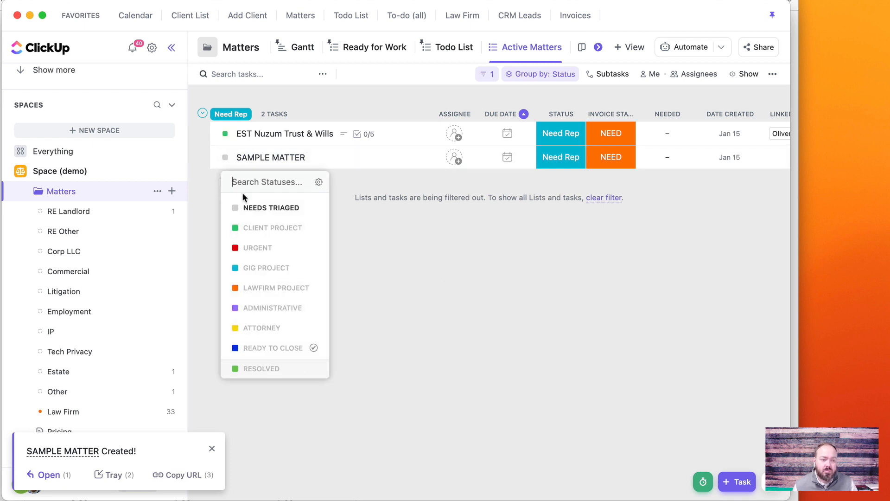
click(272, 228)
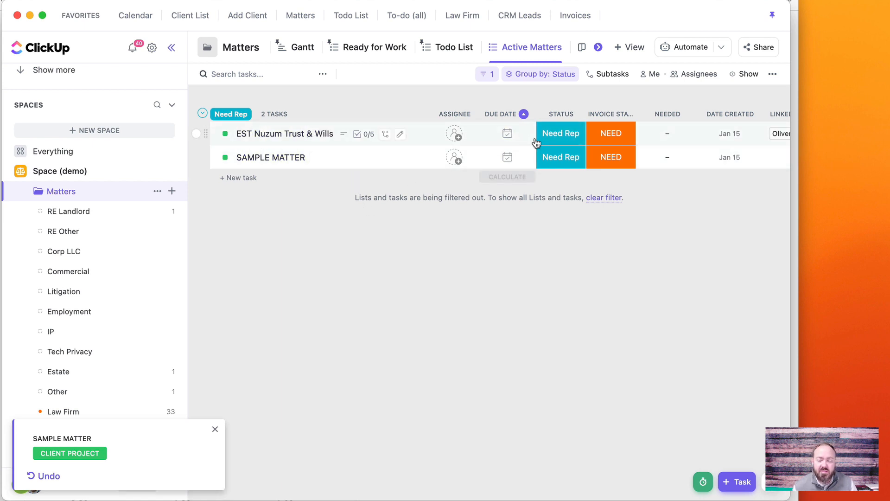
Step: Set the Trust & Wills matter's Status field to Action and advance its Invoice State through SENT to PAID
click(561, 133)
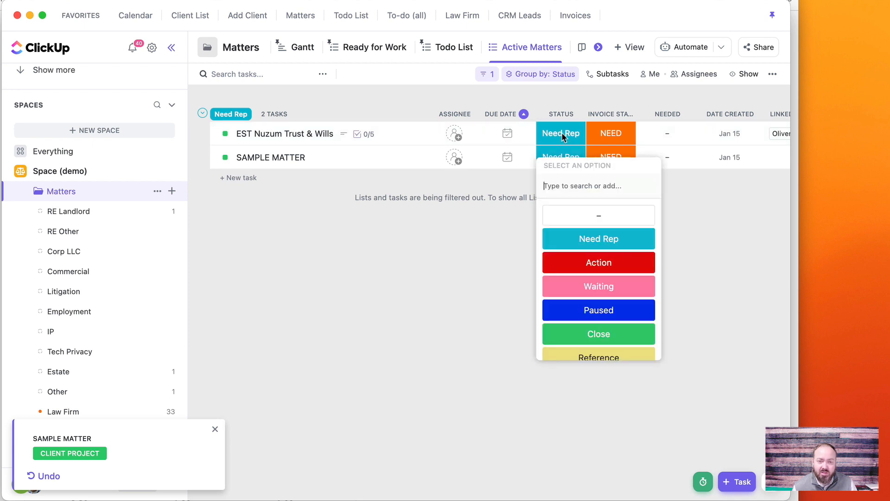
click(597, 264)
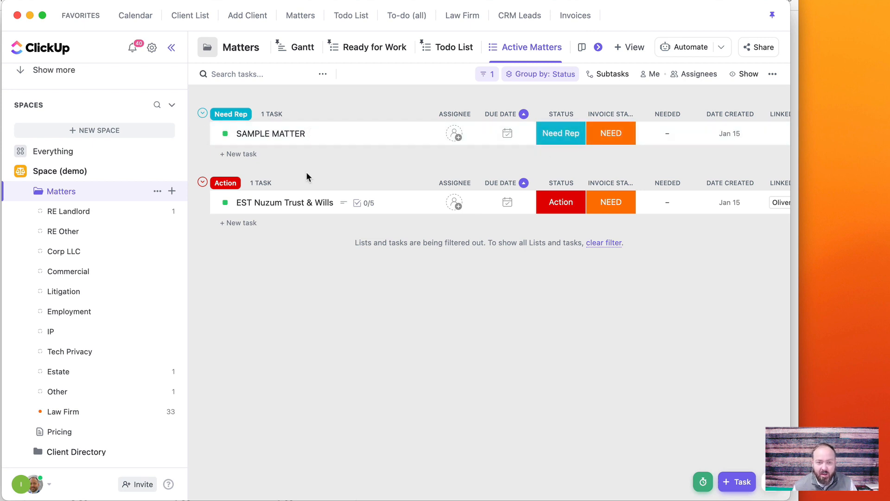
click(613, 204)
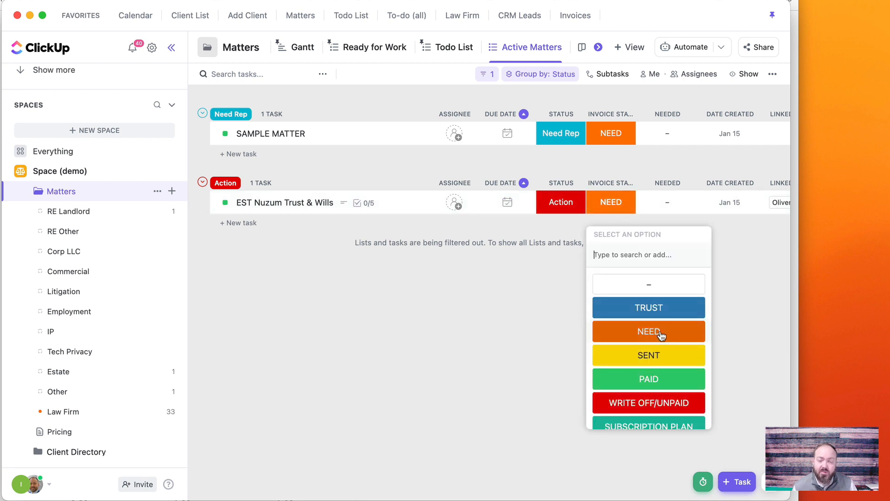
click(639, 357)
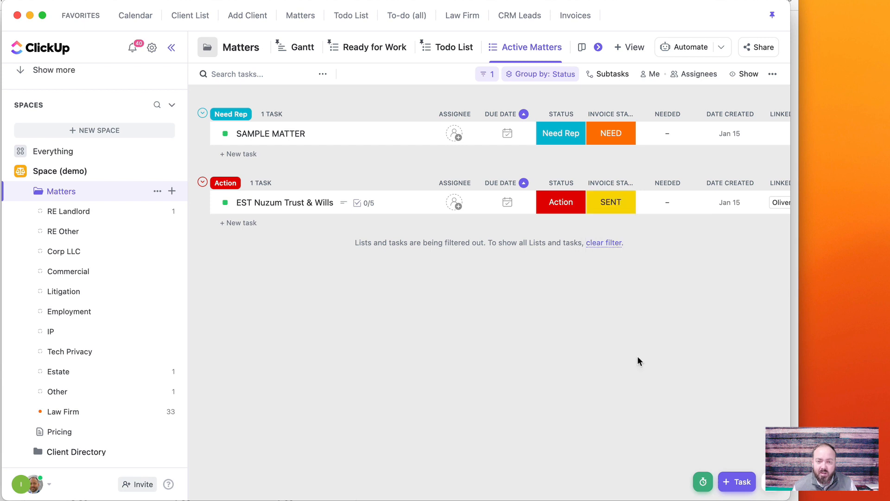
click(610, 211)
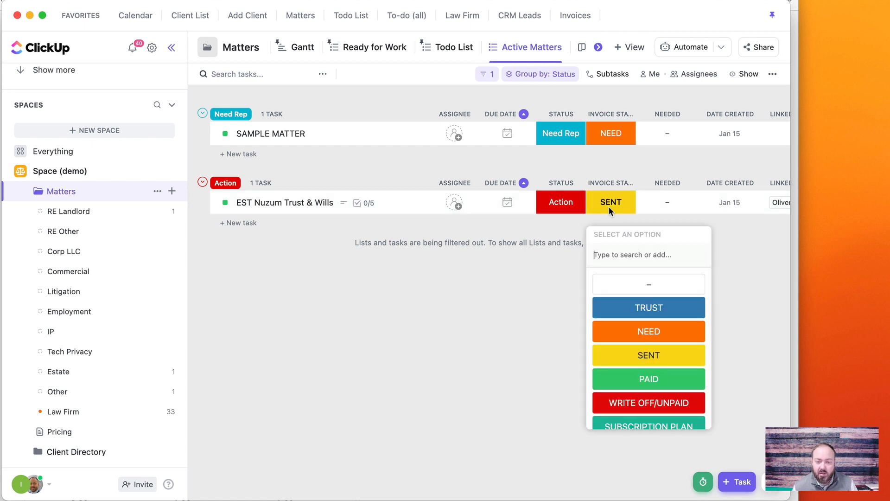
click(649, 379)
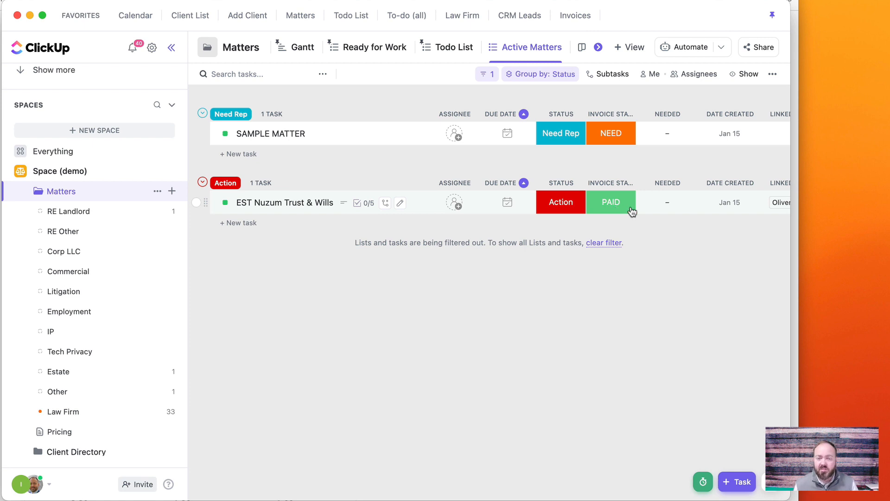
Step: Open the Trust & Wills matter from the Active Matters view and go to its To Do section
scroll(685, 212, right, 2)
scroll(685, 212, left, 2)
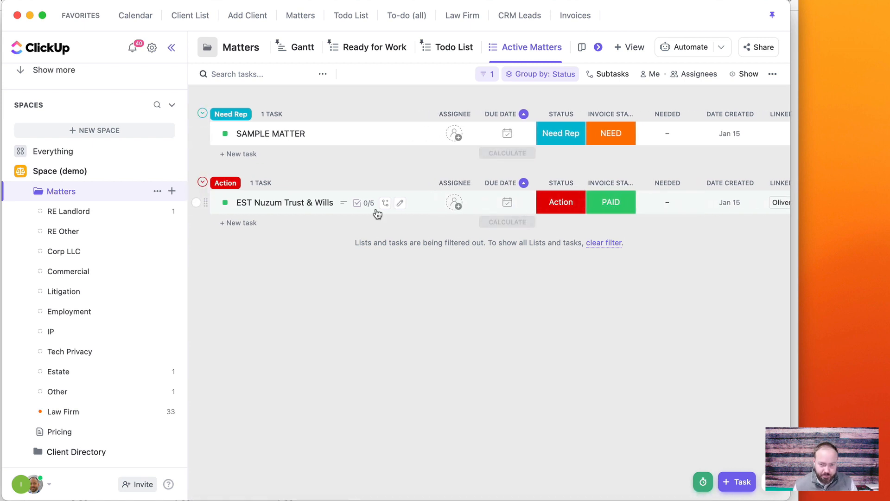
click(285, 204)
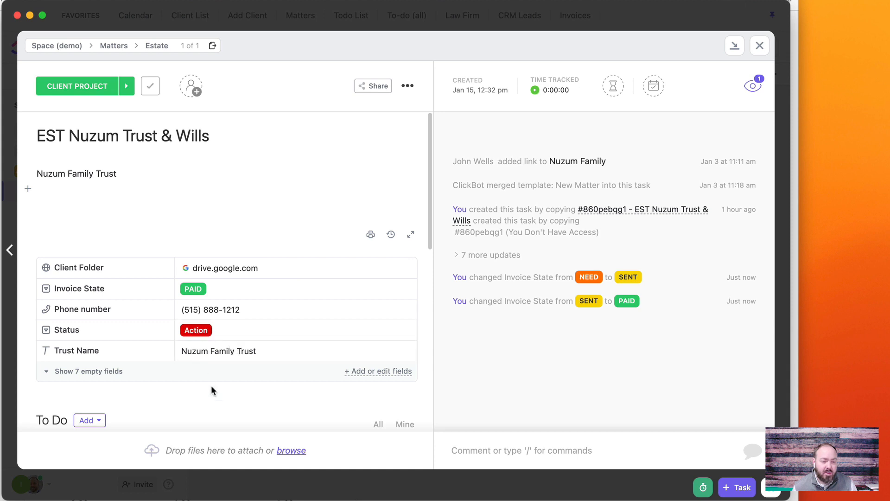
scroll(212, 389, down, 1)
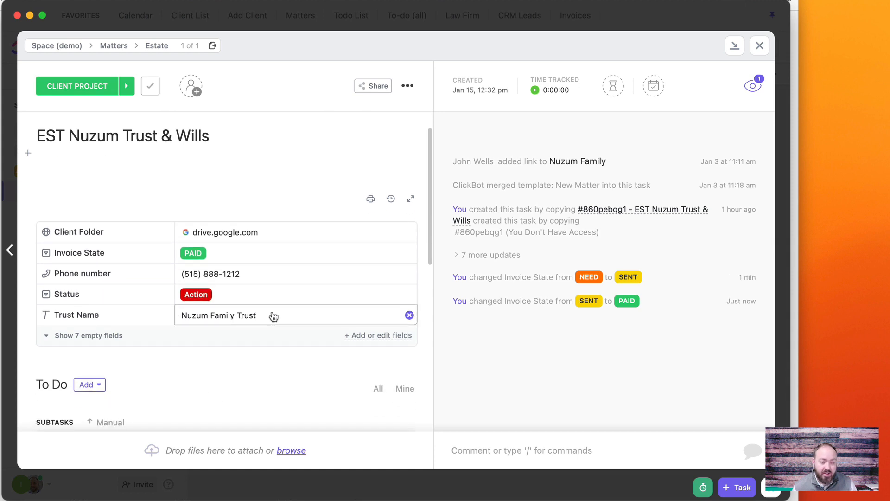
scroll(155, 367, down, 1)
scroll(155, 362, down, 3)
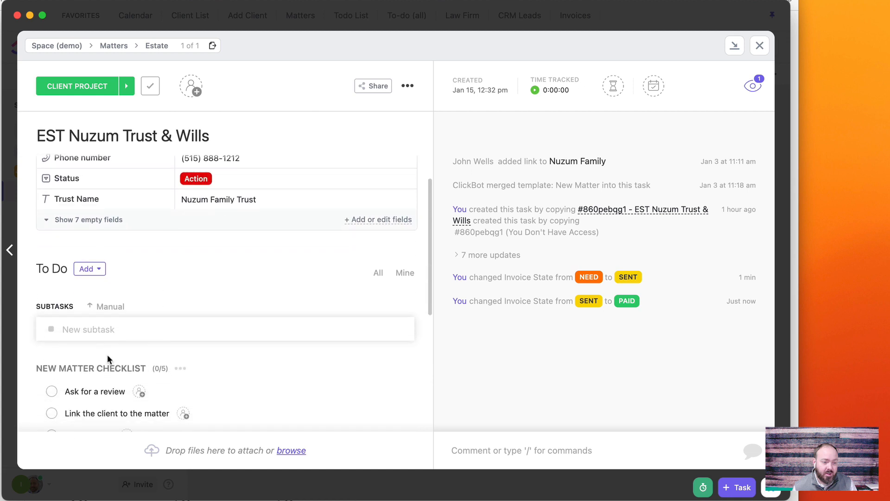
Step: Add a subtask named "Send questionaire" to the Trust & Wills matter
click(84, 330)
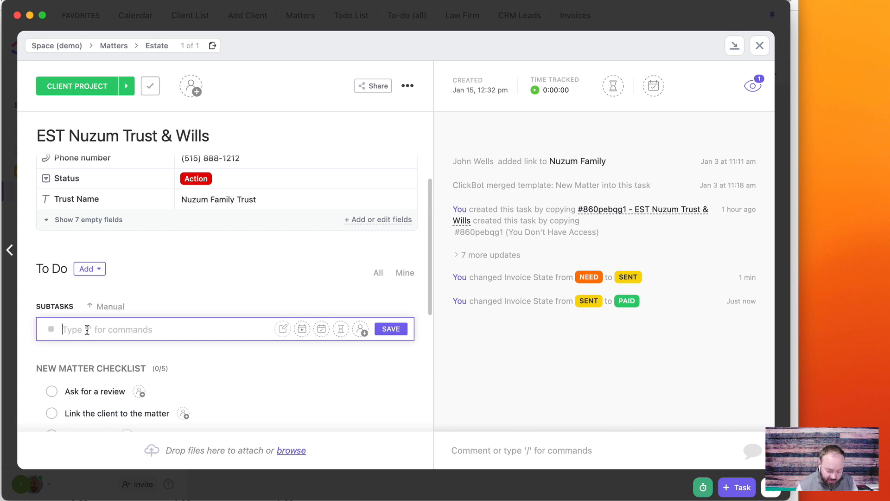
text(Draft)
key(BackSpace)
key(BackSpace)
key(BackSpace)
key(BackSpace)
key(BackSpace)
key(BackSpace)
text(S)
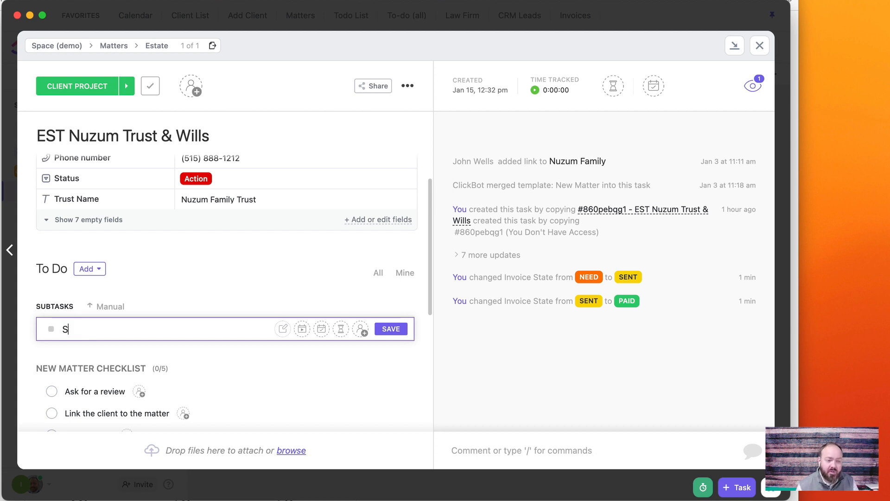
text(end questionaire)
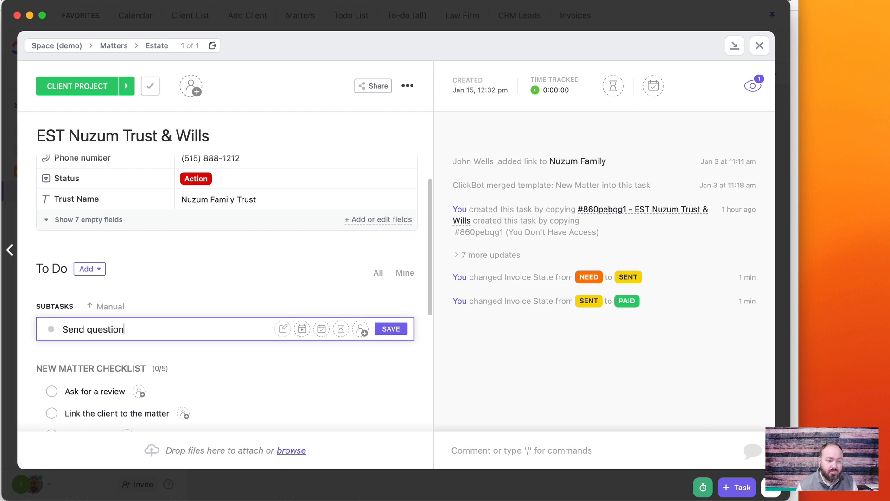
click(391, 328)
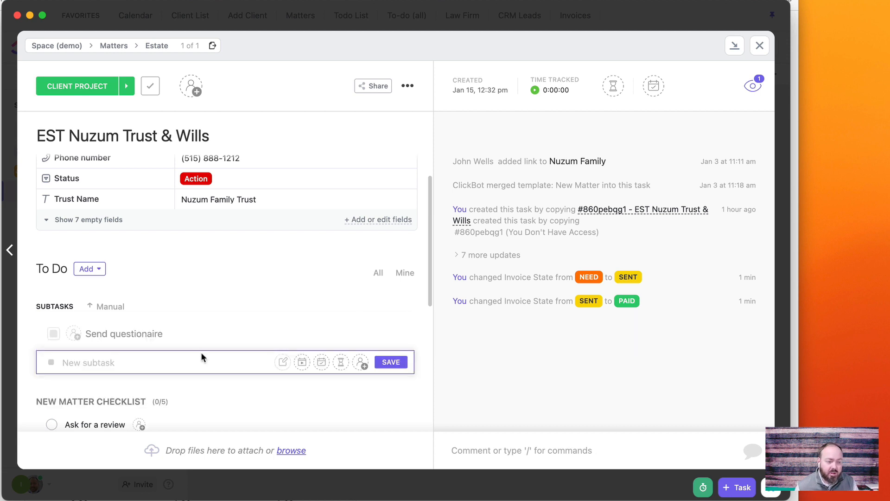
Step: Add two more subtasks to the matter, named "Create Draft Will and Trust" and "Review with client"
click(119, 365)
text(Create)
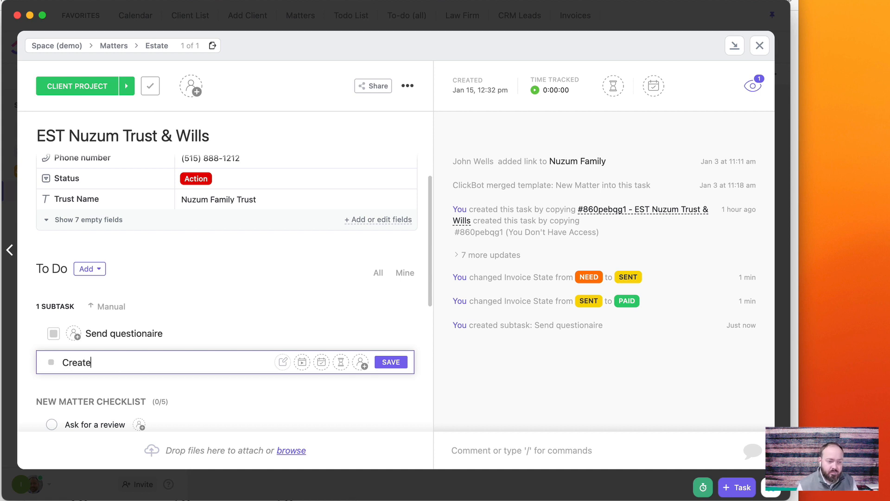
text( Draft Will and Trust)
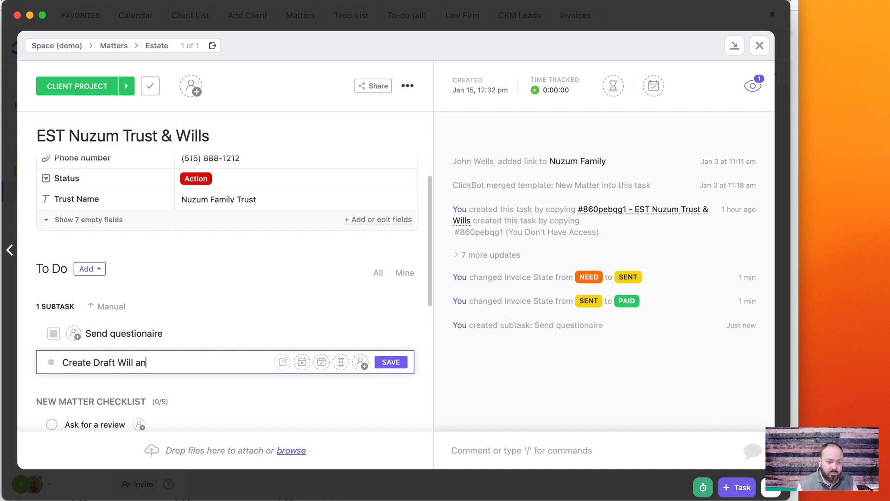
click(384, 362)
click(146, 385)
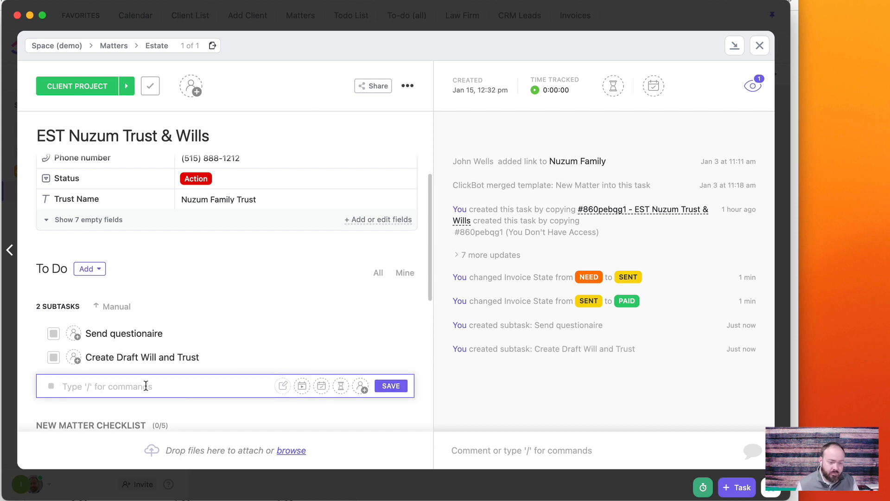
text(Review with client)
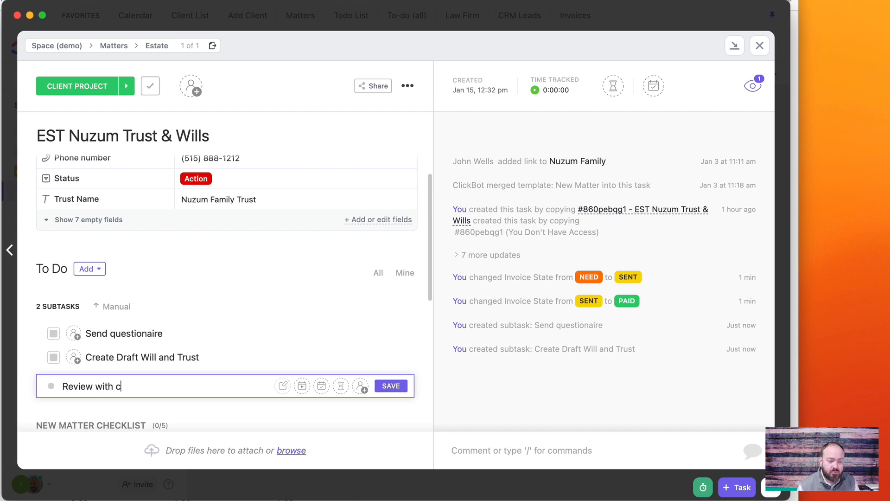
click(381, 385)
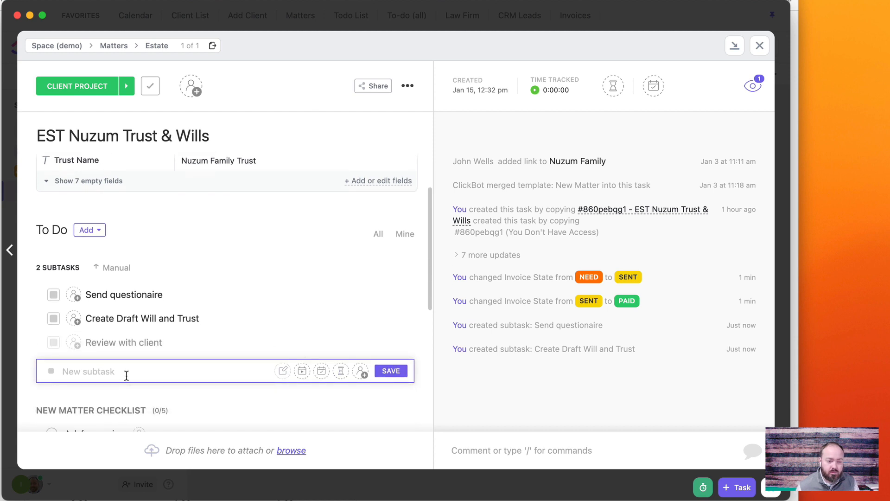
Step: Add a subtask named "Schedule signing and witnesses" below the other subtasks
text(Sche)
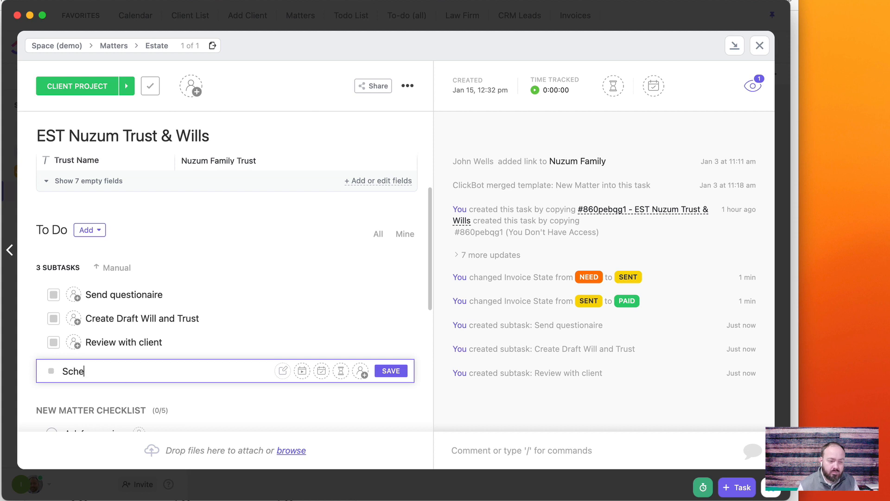
text(dule signing a)
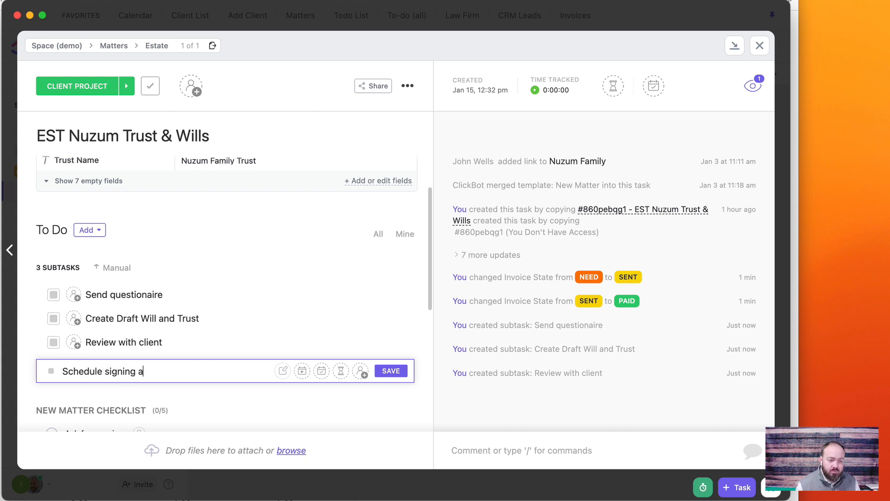
text(nd witnesses)
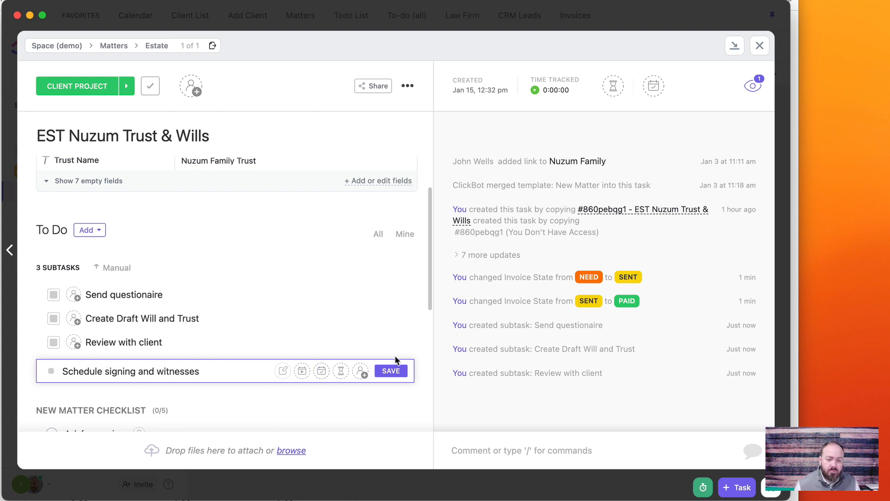
click(390, 371)
click(101, 399)
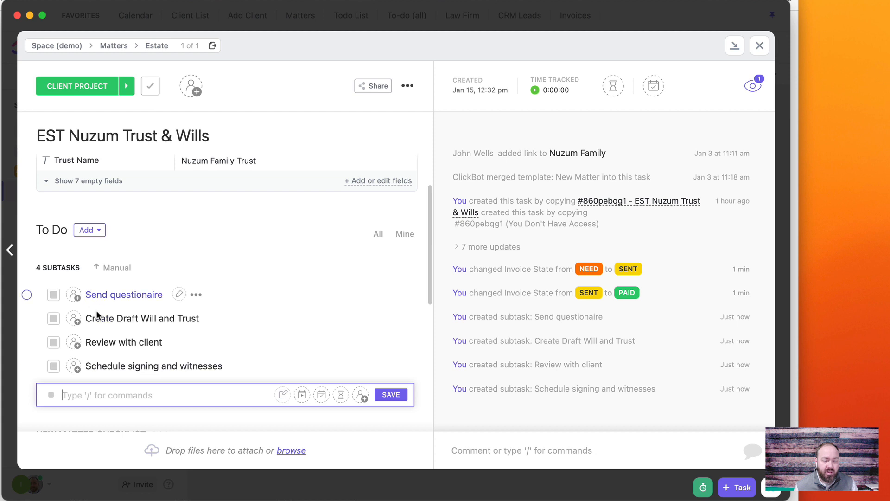
Step: Review the matter's fields and subtask options, and look at the Send questionaire subtask's own page before returning to the parent matter
scroll(117, 346, up, 3)
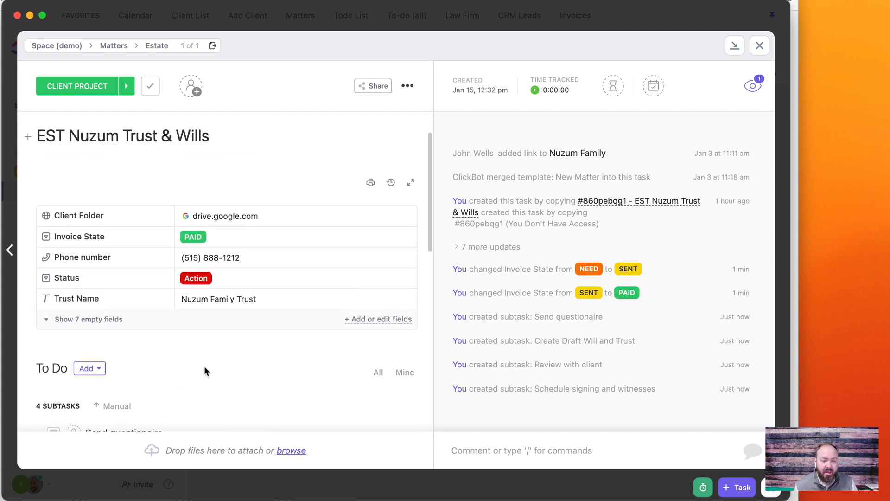
scroll(204, 366, down, 2)
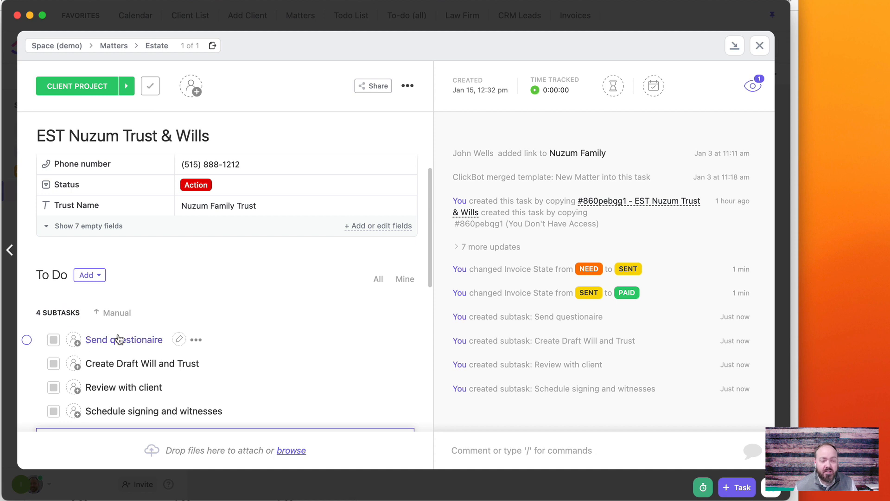
scroll(265, 290, up, 1)
scroll(273, 295, up, 5)
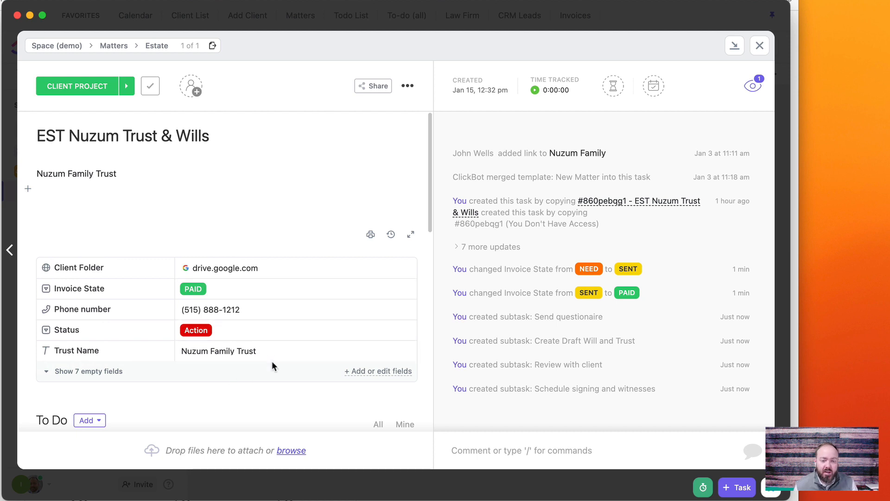
scroll(271, 364, down, 3)
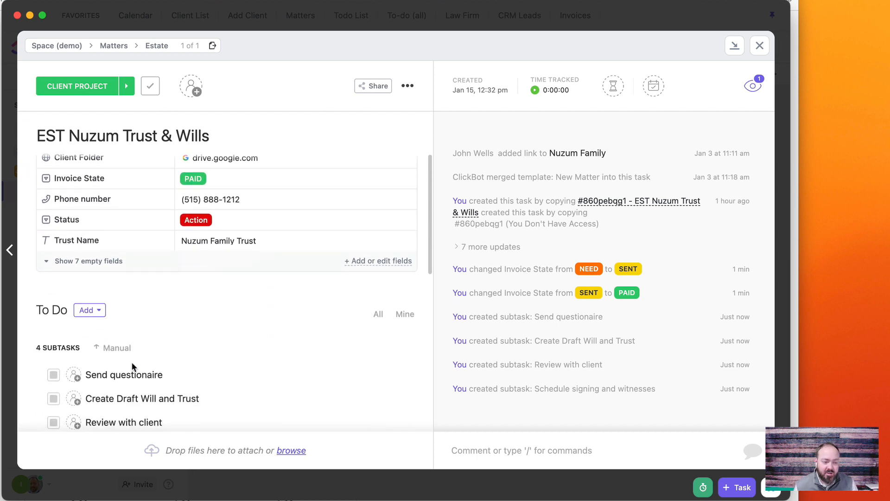
click(197, 375)
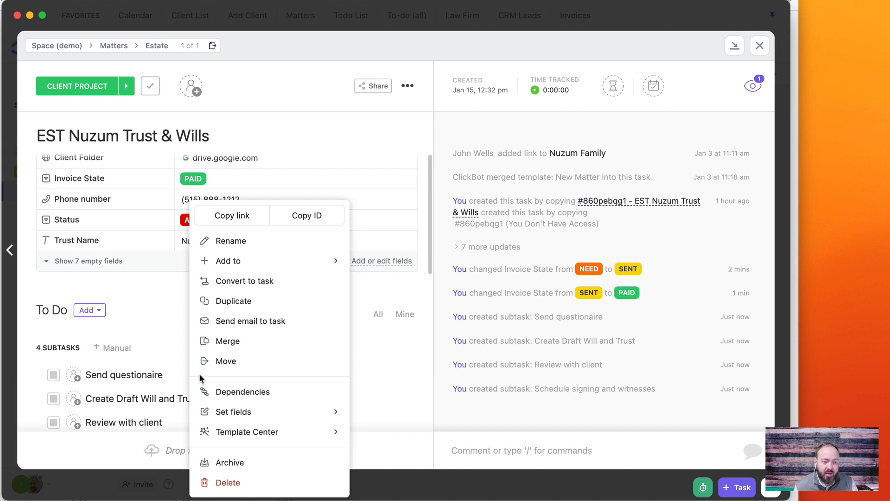
click(148, 318)
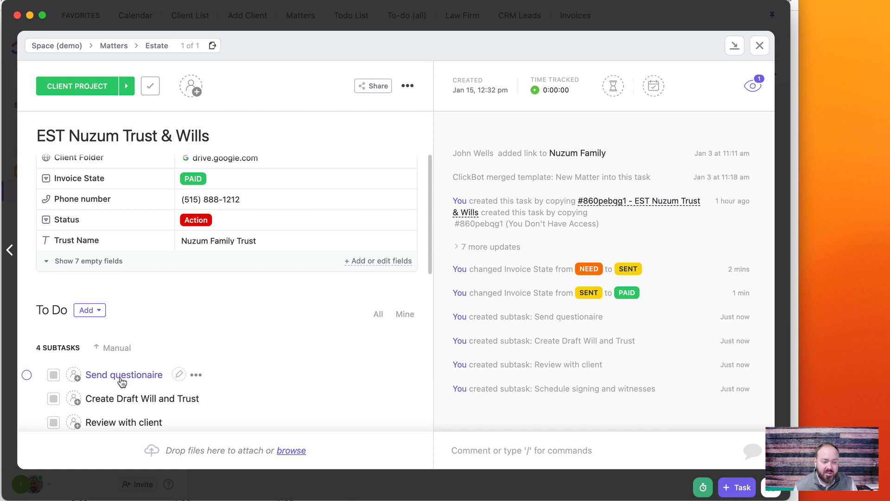
click(137, 375)
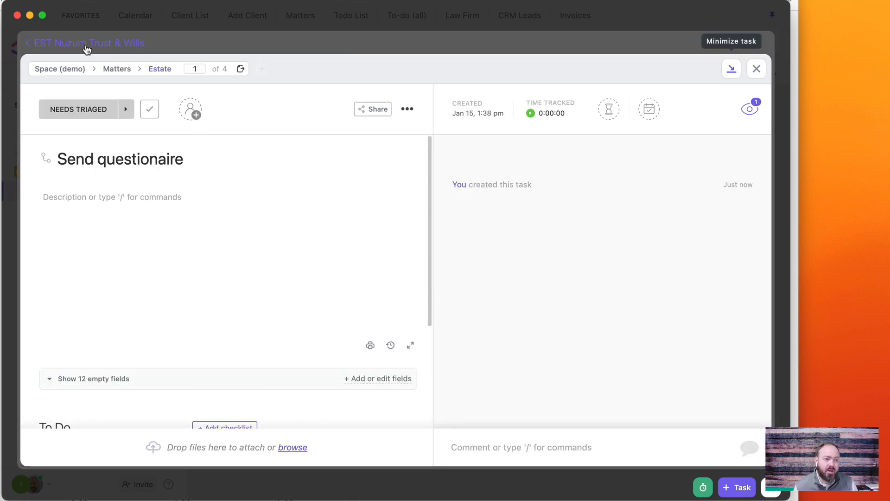
click(55, 46)
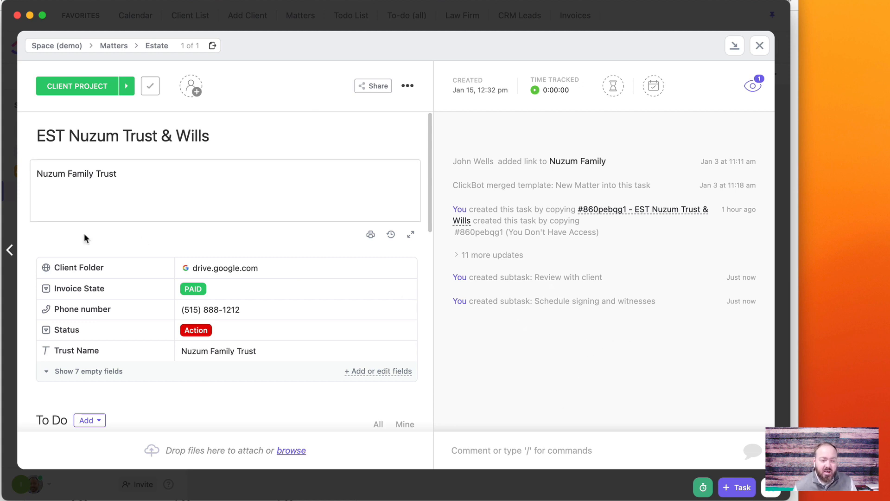
Step: Set the Send questionaire subtask's status to RESOLVED
scroll(134, 355, down, 4)
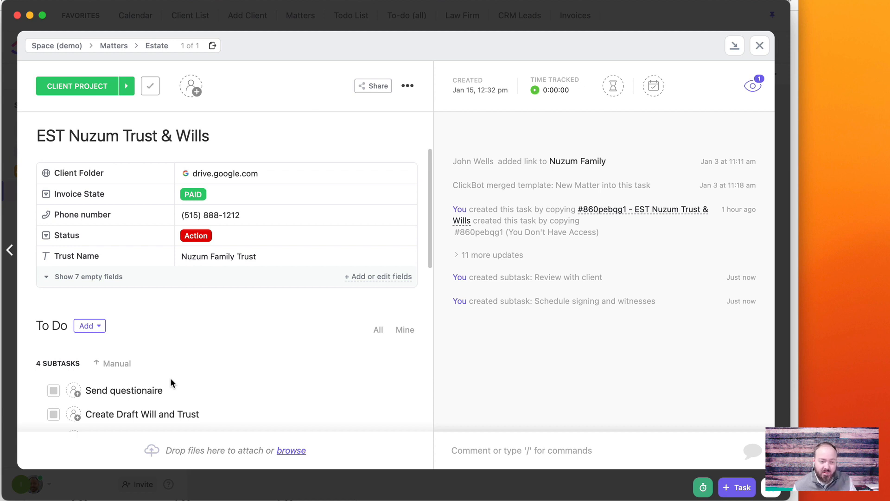
scroll(267, 387, down, 1)
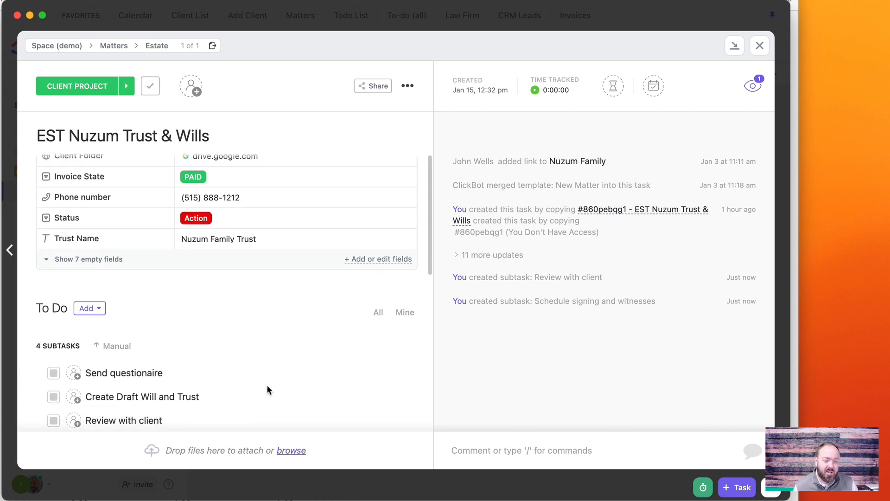
scroll(267, 389, down, 5)
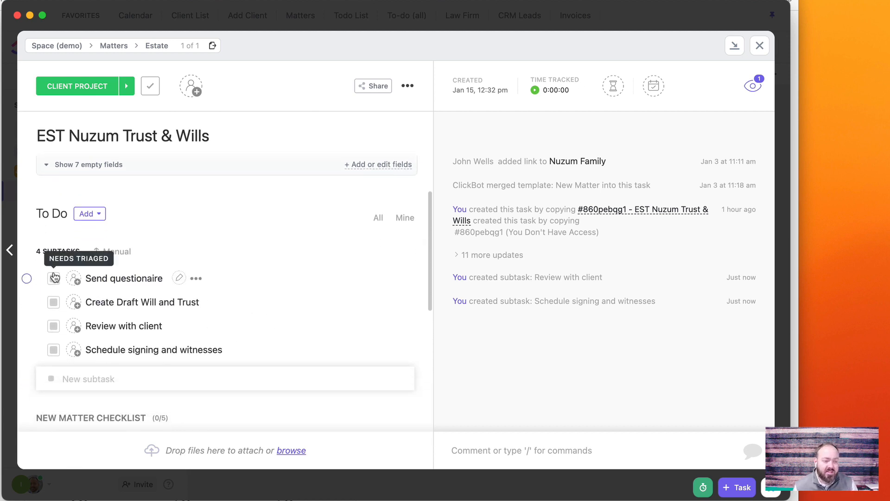
click(54, 277)
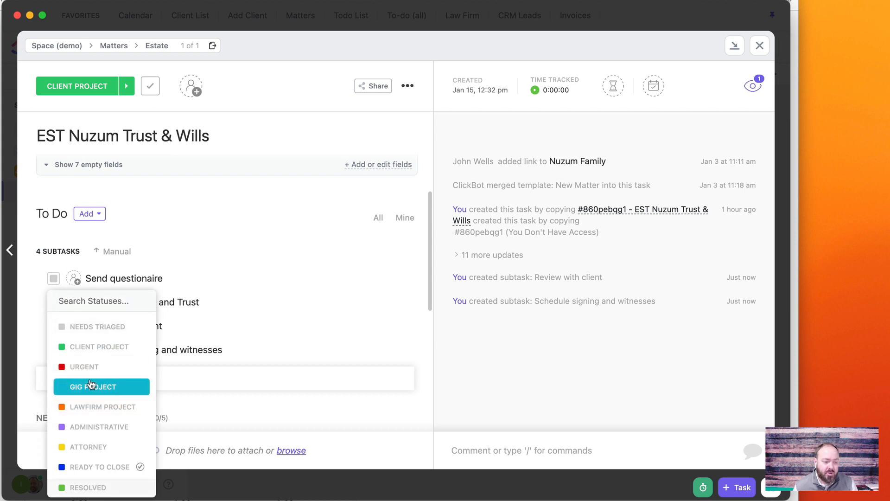
click(85, 486)
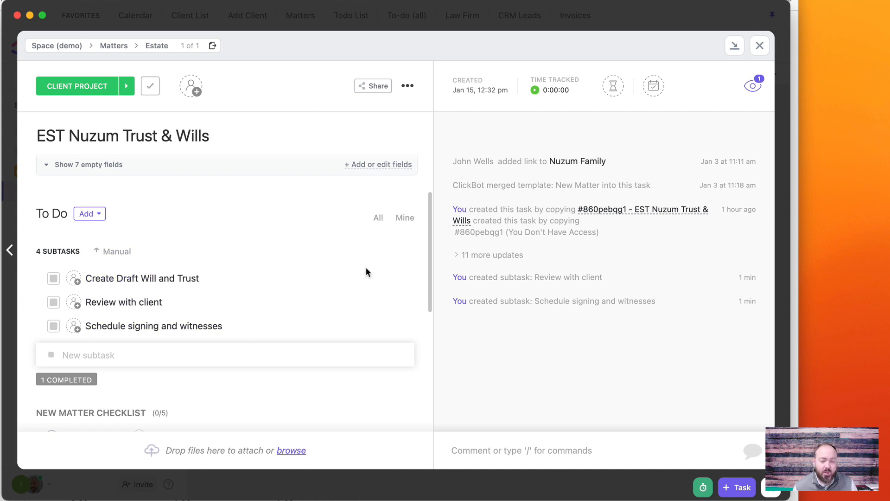
Step: Review the New Matter Checklist and Relationships, and open the linked client's record to examine its related tasks
scroll(360, 292, up, 5)
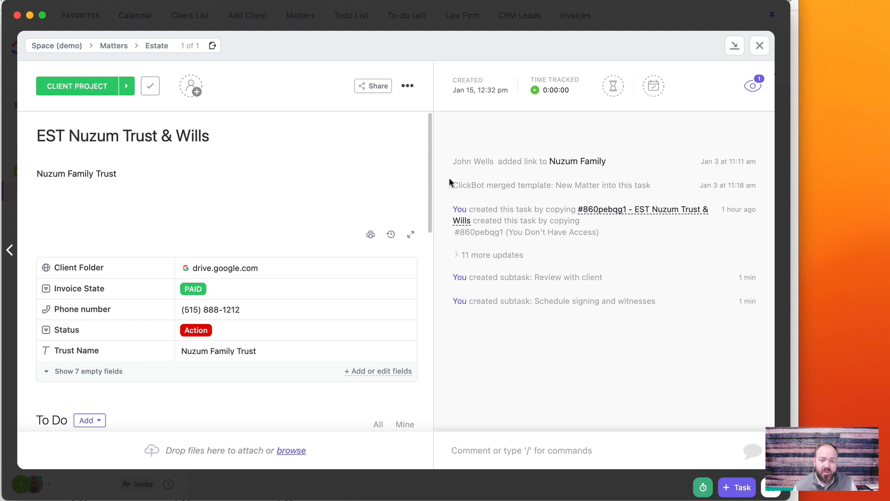
scroll(224, 236, down, 10)
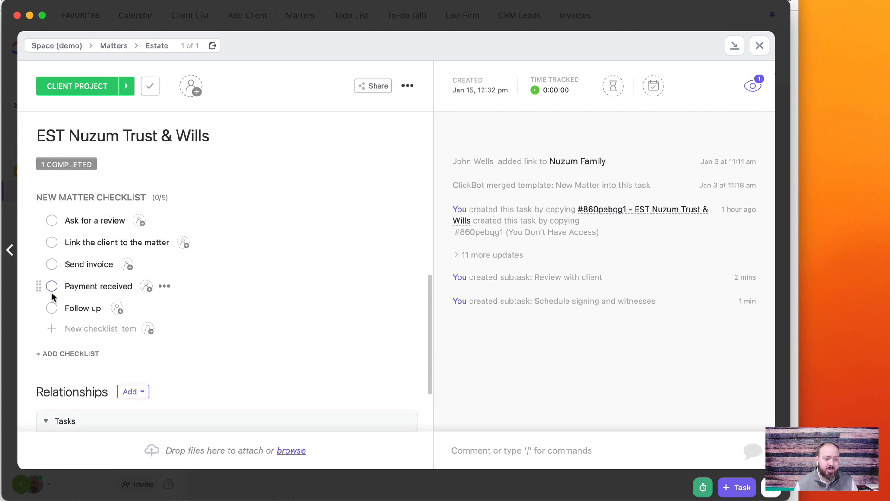
scroll(274, 306, down, 3)
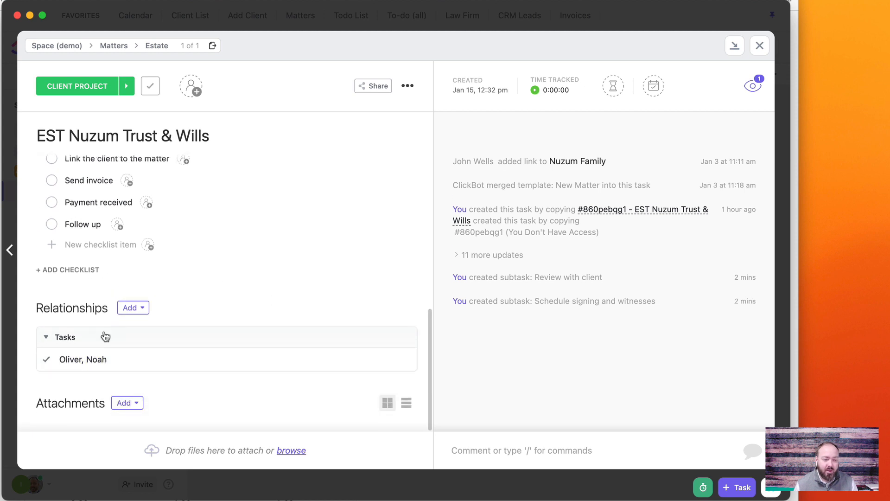
click(83, 360)
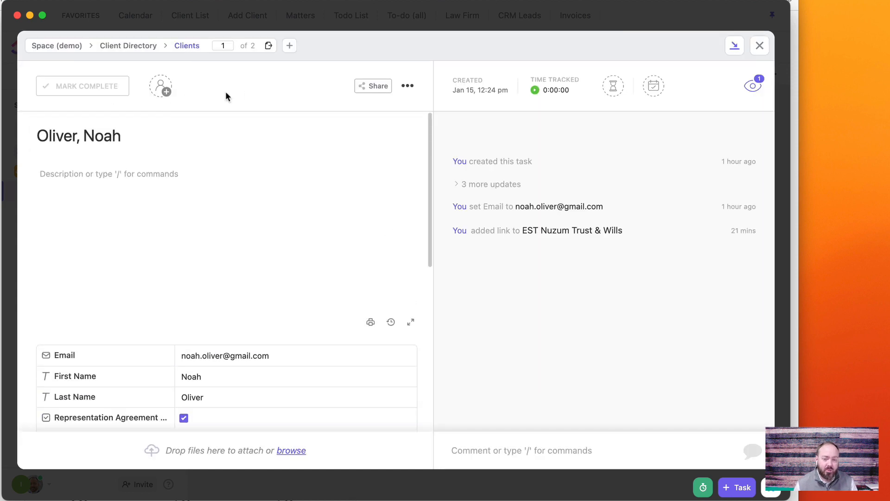
scroll(157, 235, down, 6)
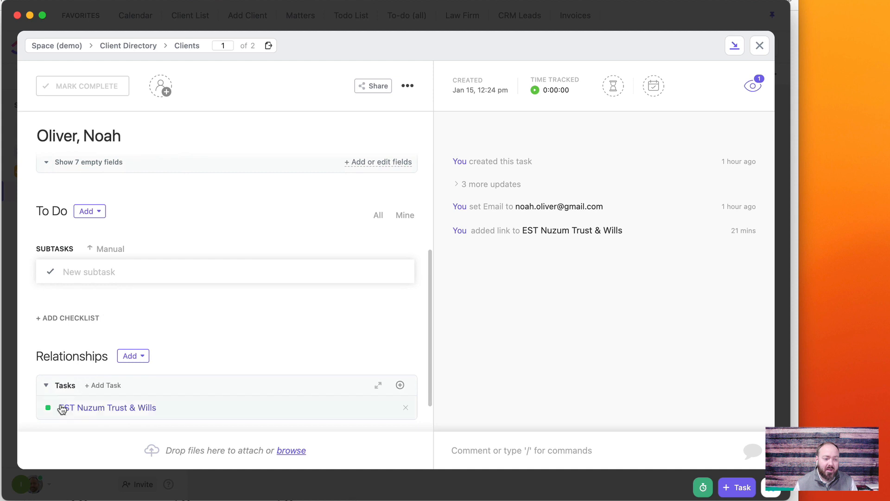
Step: Open the estate matter from the client's related tasks, and return to the Active Matters list
scroll(130, 406, down, 2)
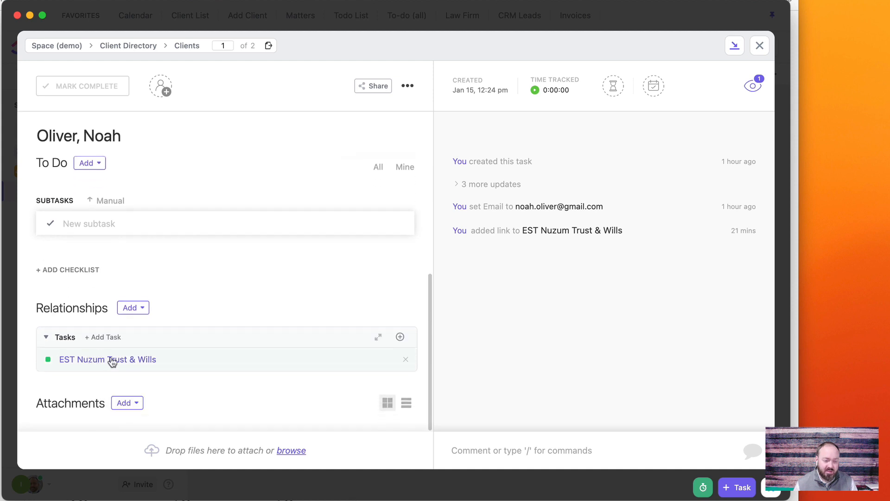
click(86, 361)
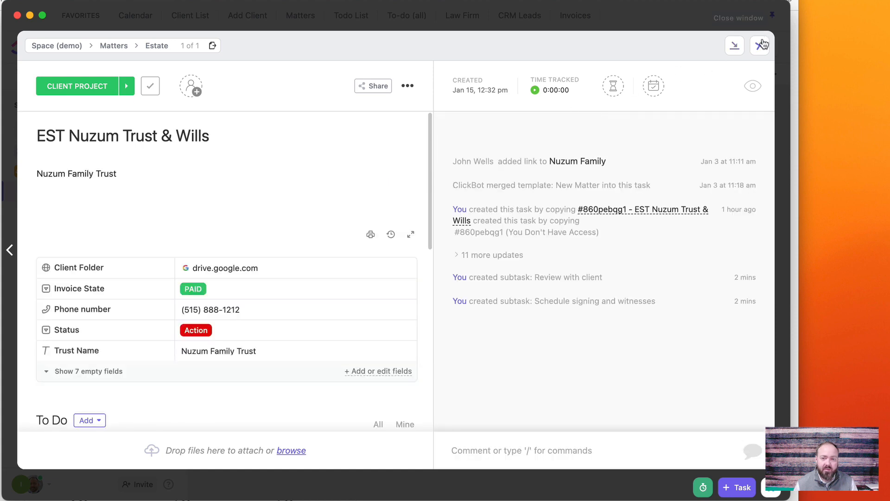
click(761, 45)
Step: Link the recently viewed client record to SAMPLE MATTER as a task relationship
click(277, 135)
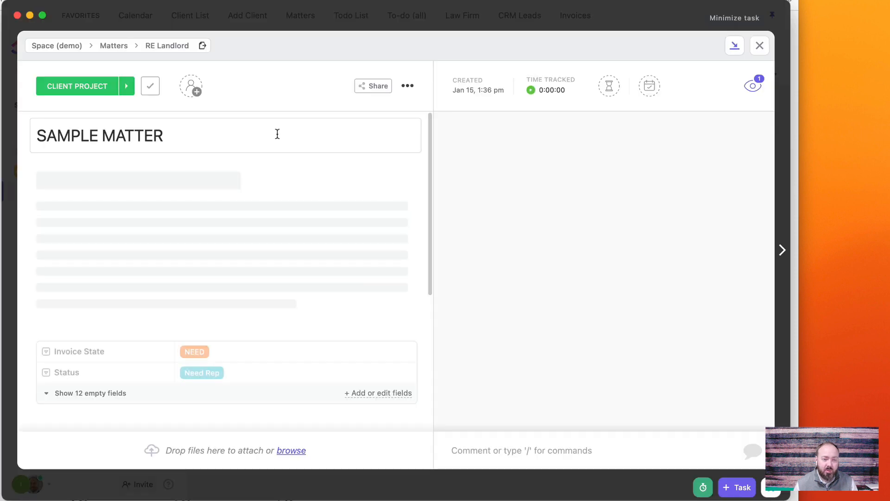
scroll(254, 357, down, 3)
click(216, 360)
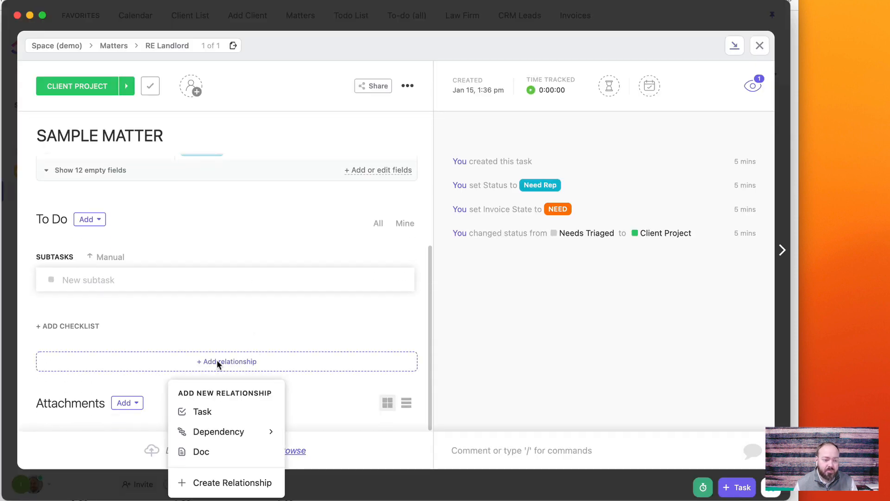
click(208, 409)
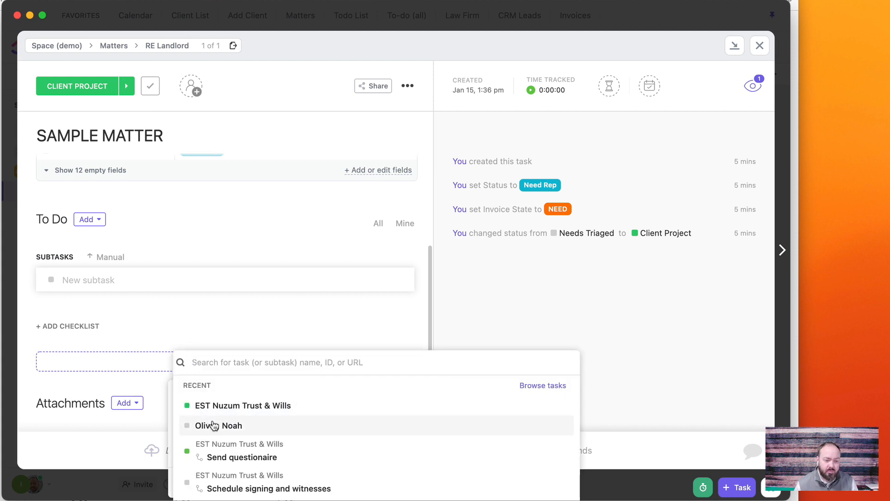
click(214, 425)
scroll(313, 343, down, 1)
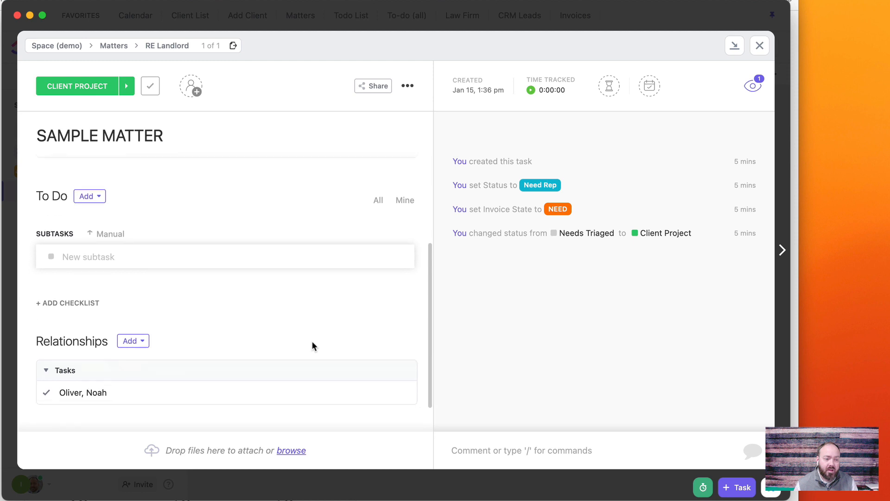
Step: Check the linked client record's related tasks, follow the link back to SAMPLE MATTER, and return to the matters list
click(79, 363)
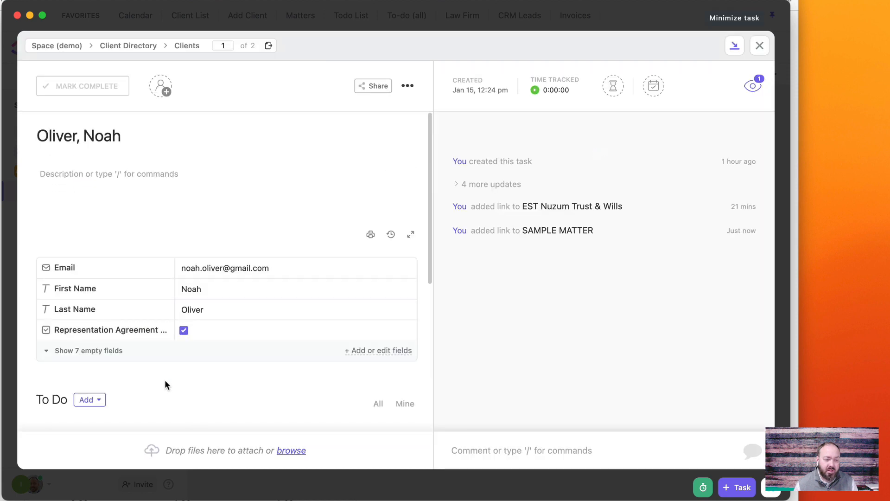
scroll(165, 379, down, 5)
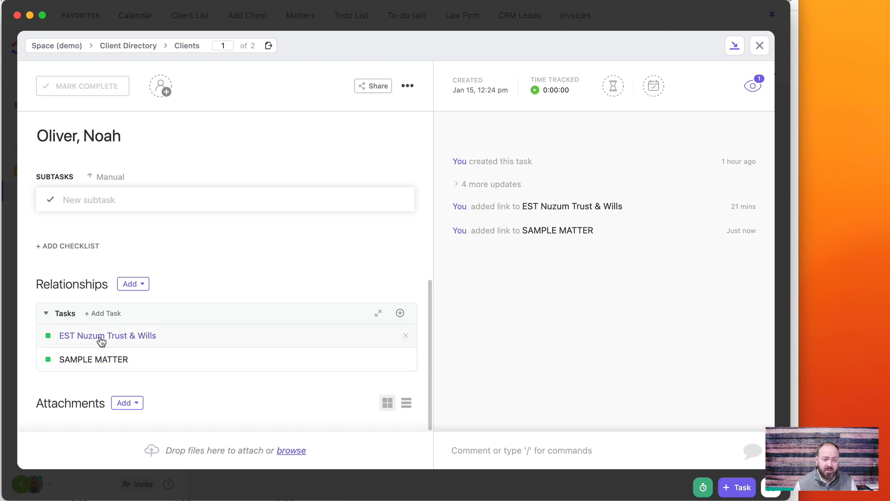
click(93, 360)
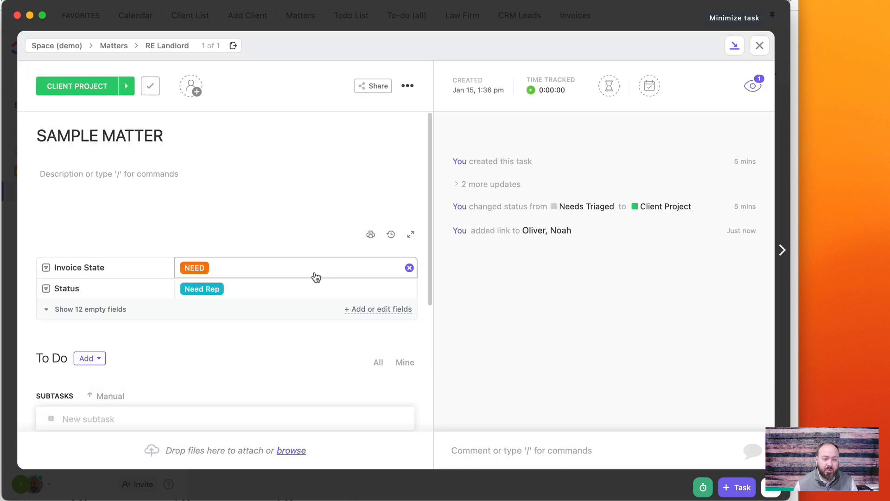
scroll(317, 278, down, 4)
scroll(316, 278, up, 4)
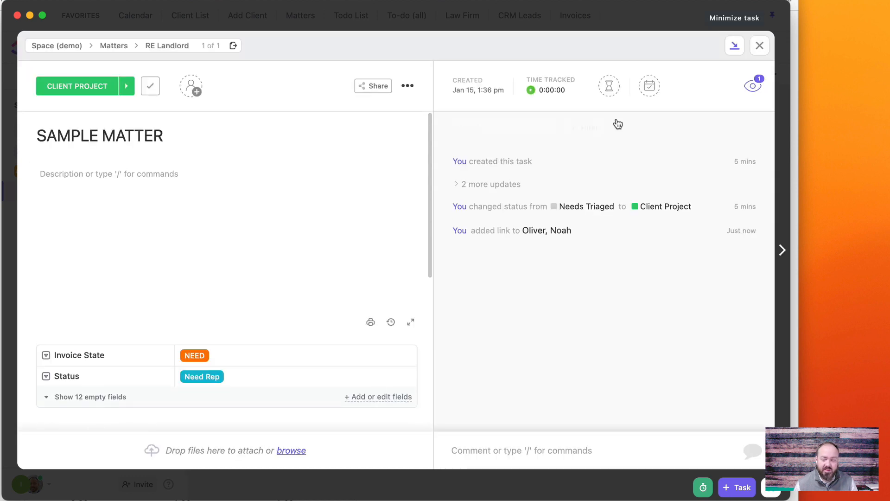
click(760, 46)
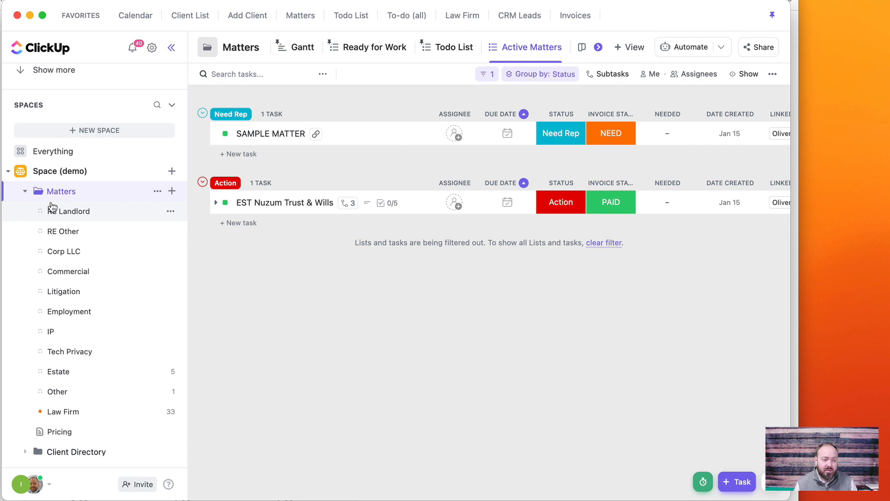
Step: Collapse the Matters folder, and review SAMPLE MATTER's fields, subtask area and relationships before closing it
click(26, 191)
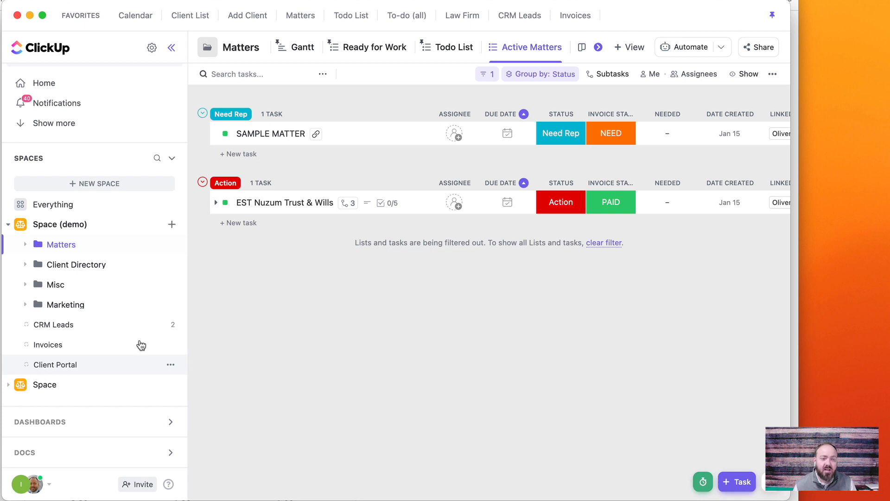
click(262, 133)
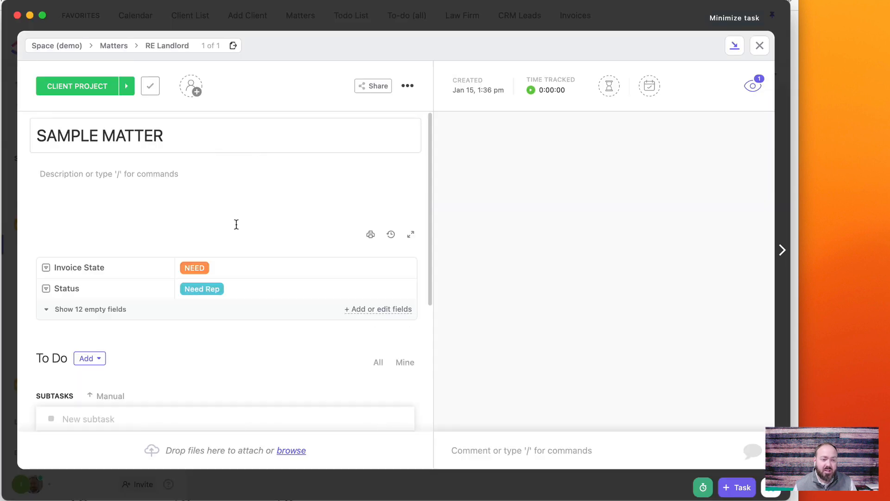
scroll(230, 299, down, 5)
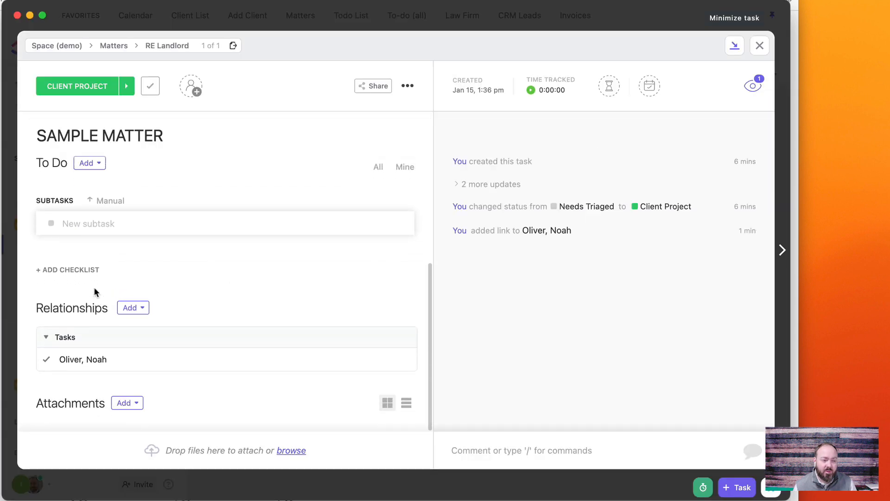
scroll(93, 287, up, 3)
scroll(160, 291, up, 5)
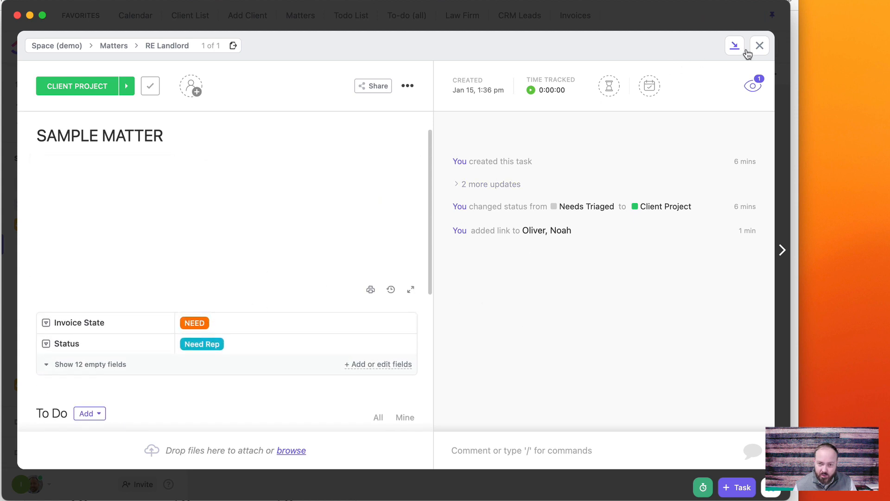
click(760, 50)
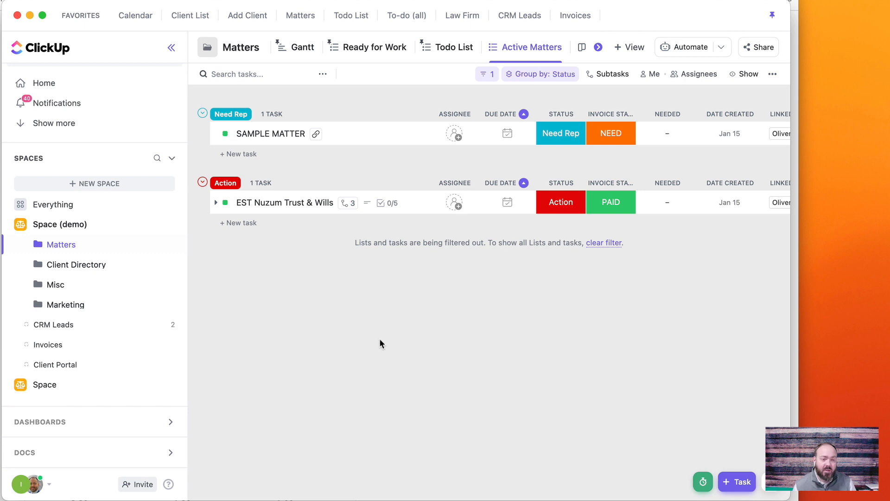